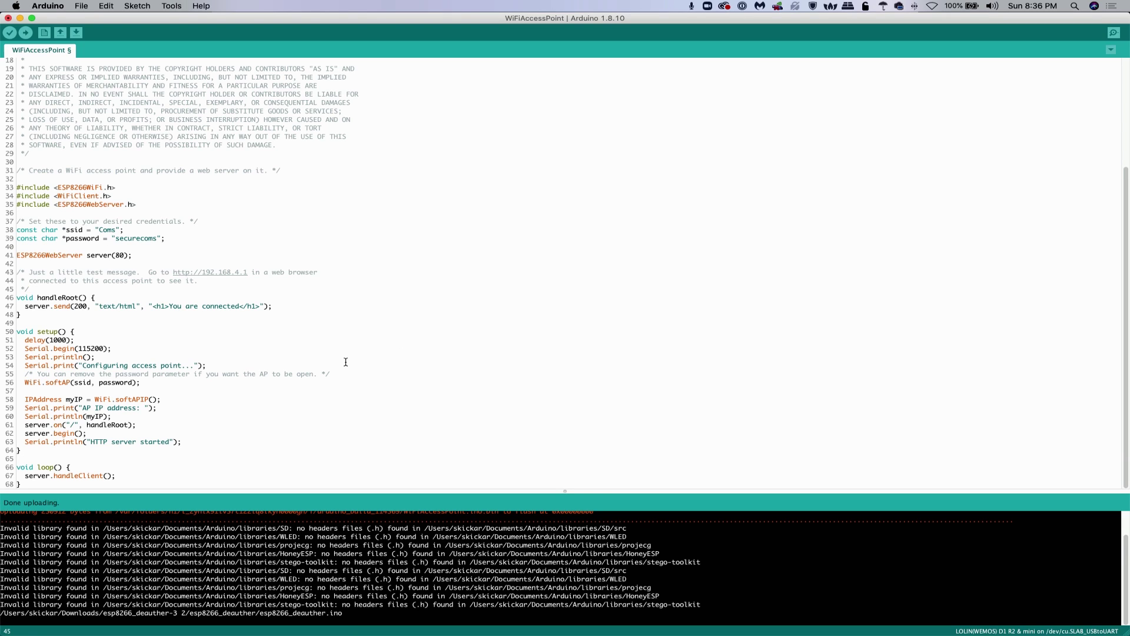
scroll(279, 311, up, 5)
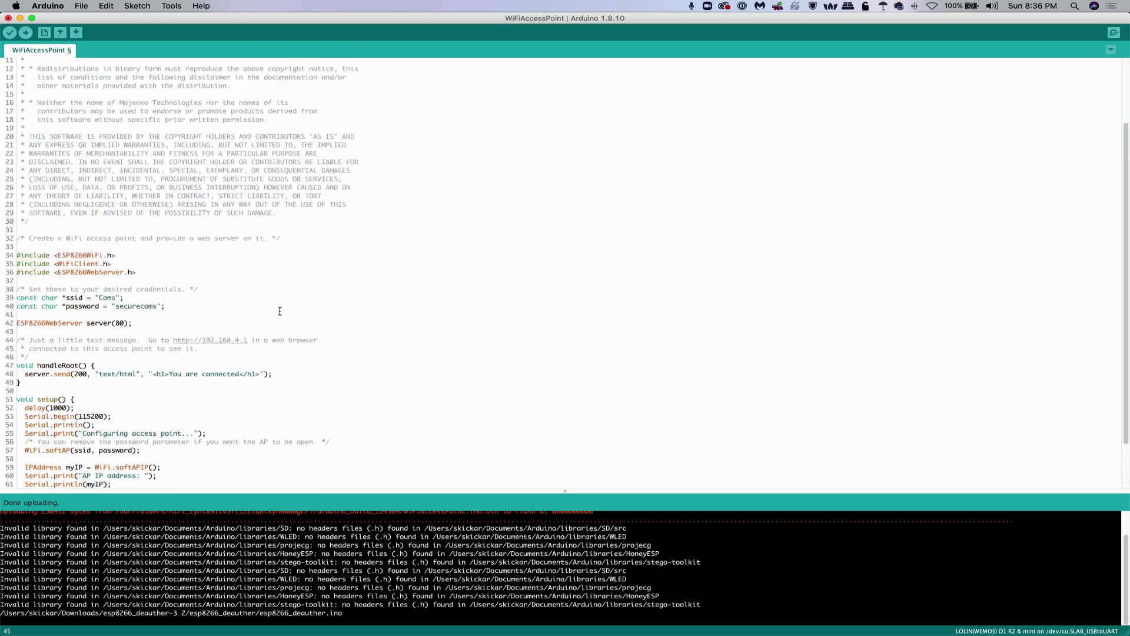
scroll(280, 311, down, 5)
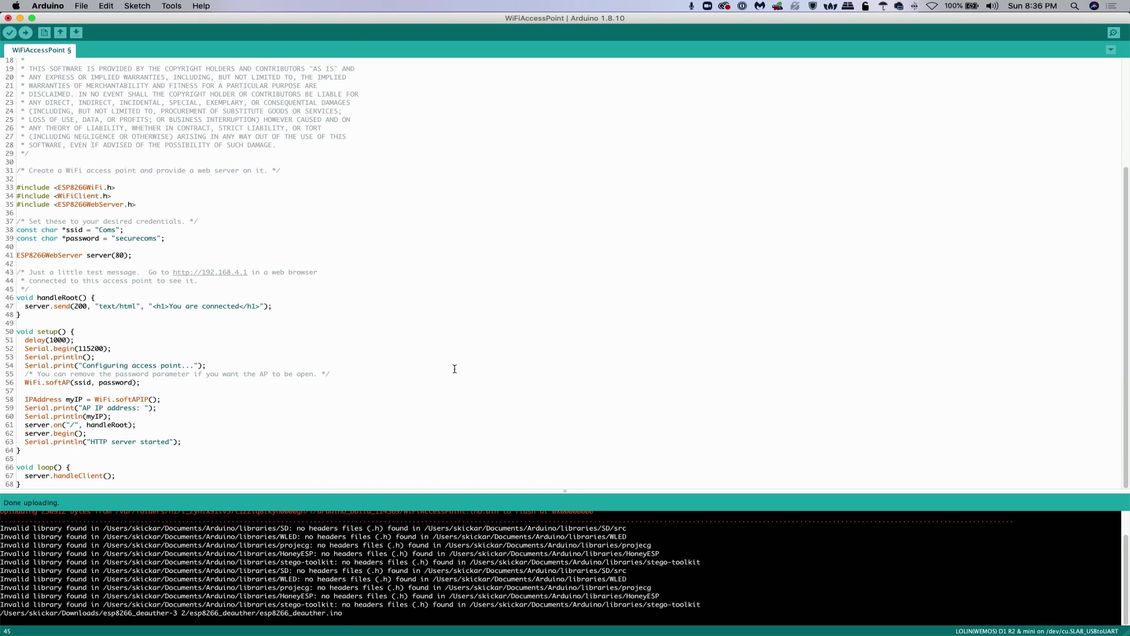
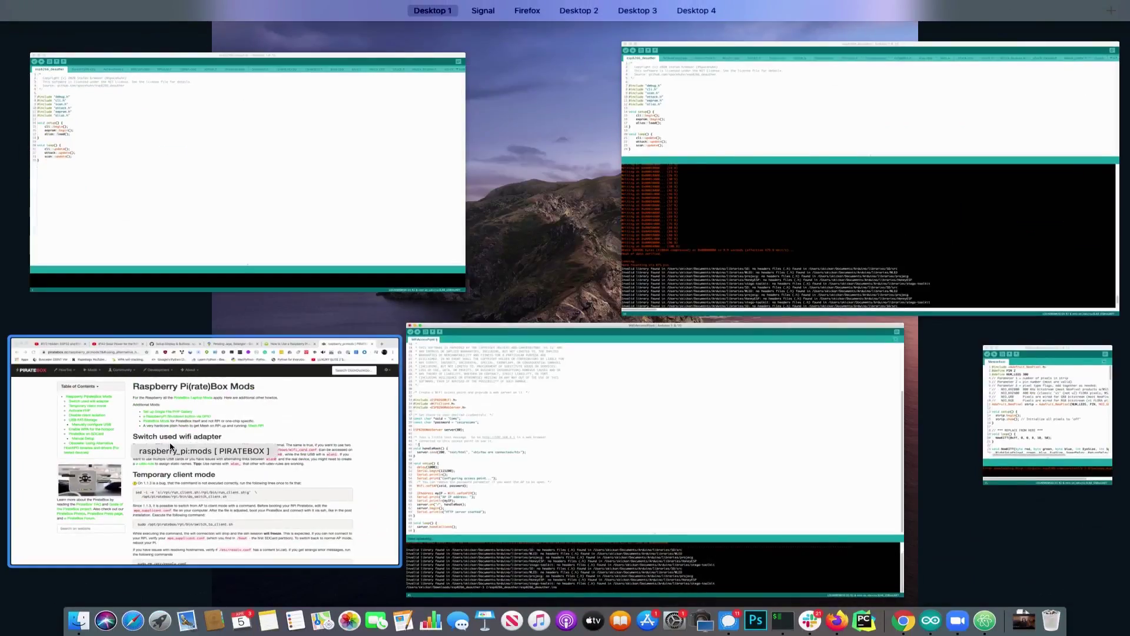
Show the Null Byte Raspberry Pi dead-drop article in Chrome and read down to its PirateBox board example
click(170, 447)
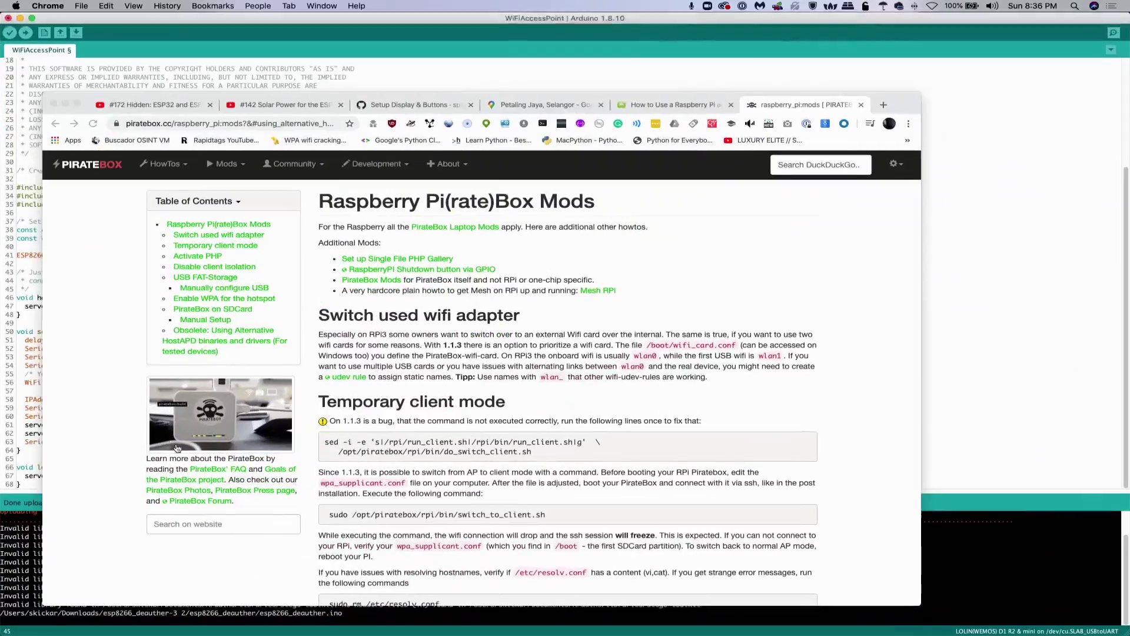
click(632, 106)
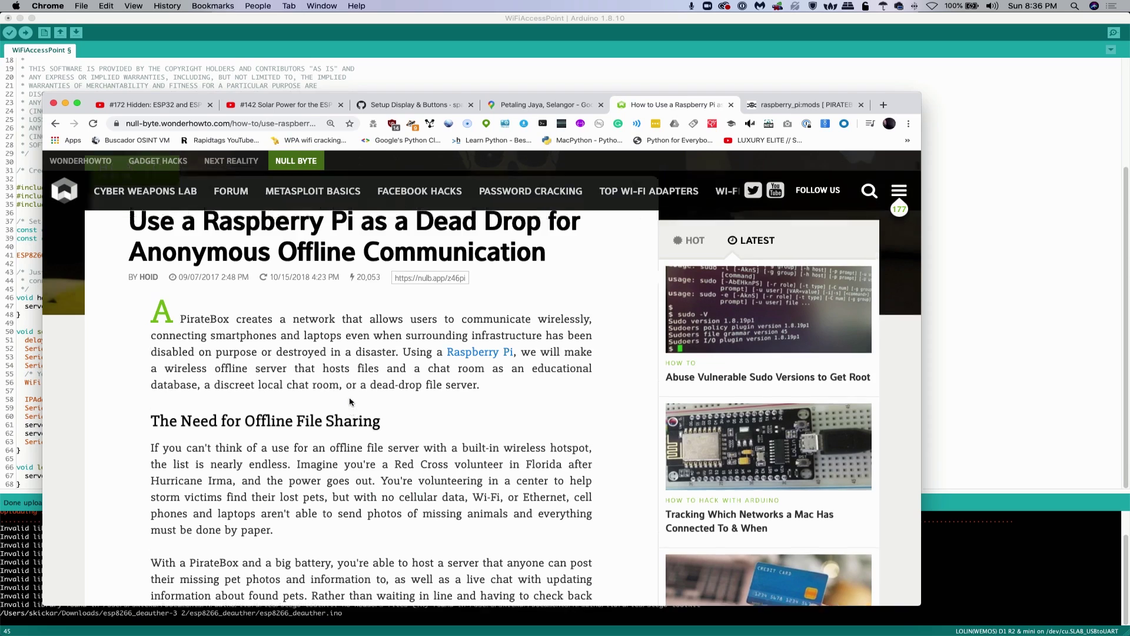
scroll(350, 402, up, 2)
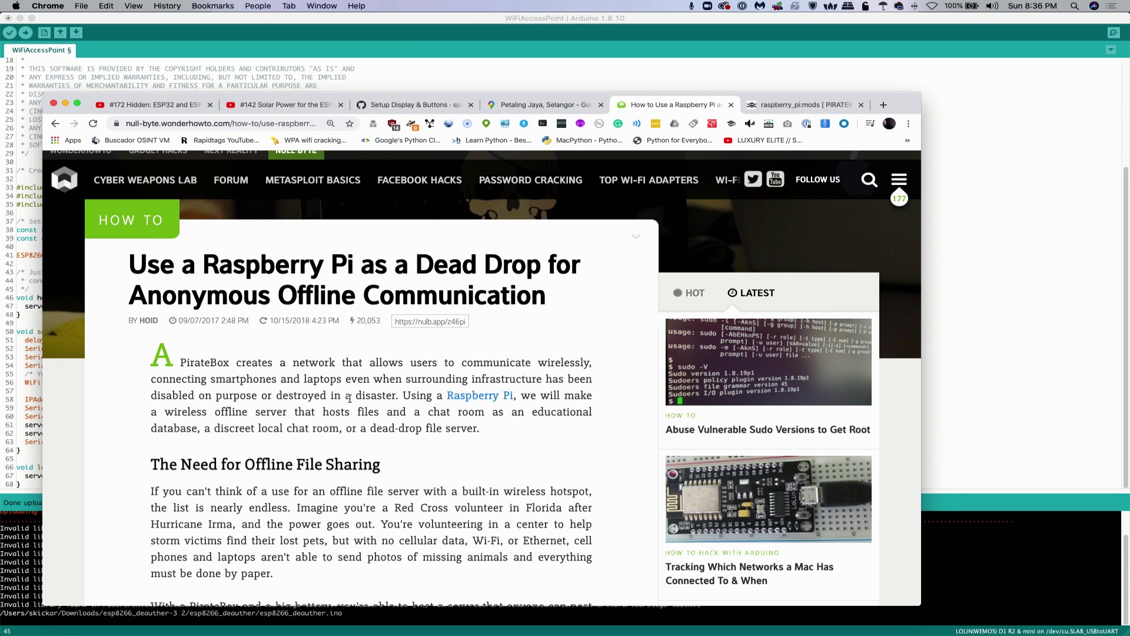
scroll(350, 399, down, 2)
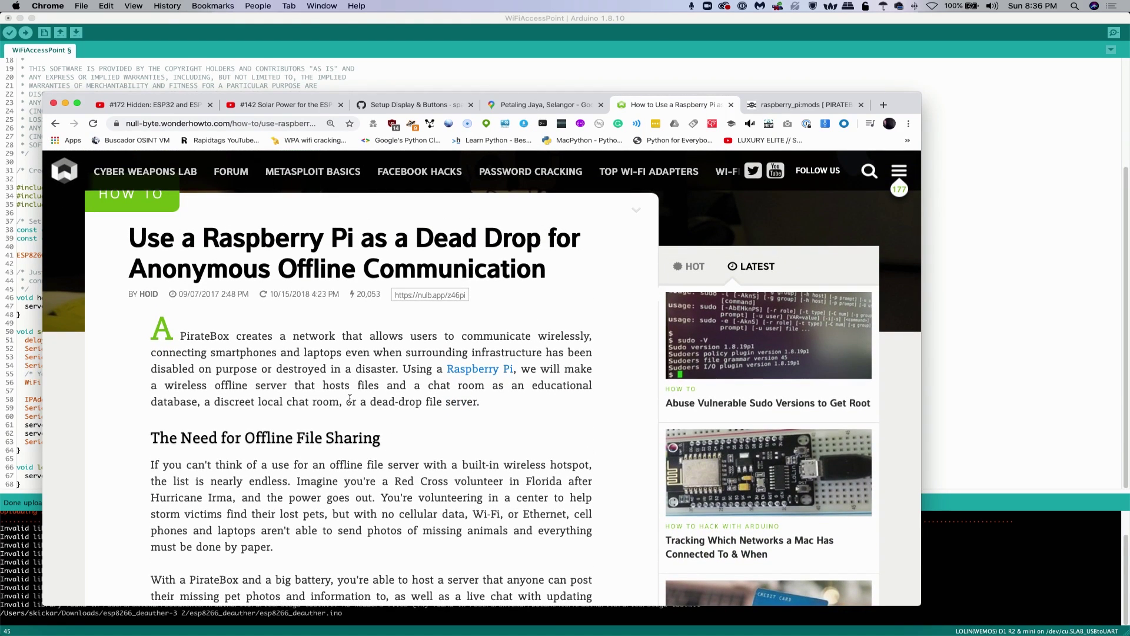
scroll(350, 398, down, 2)
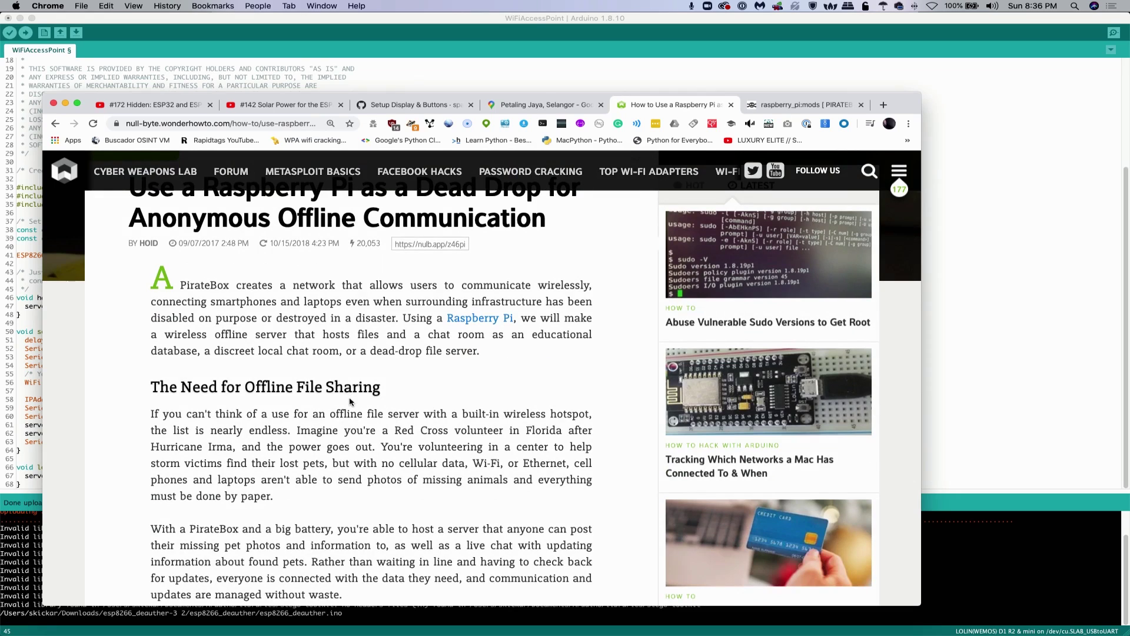
scroll(350, 401, up, 1)
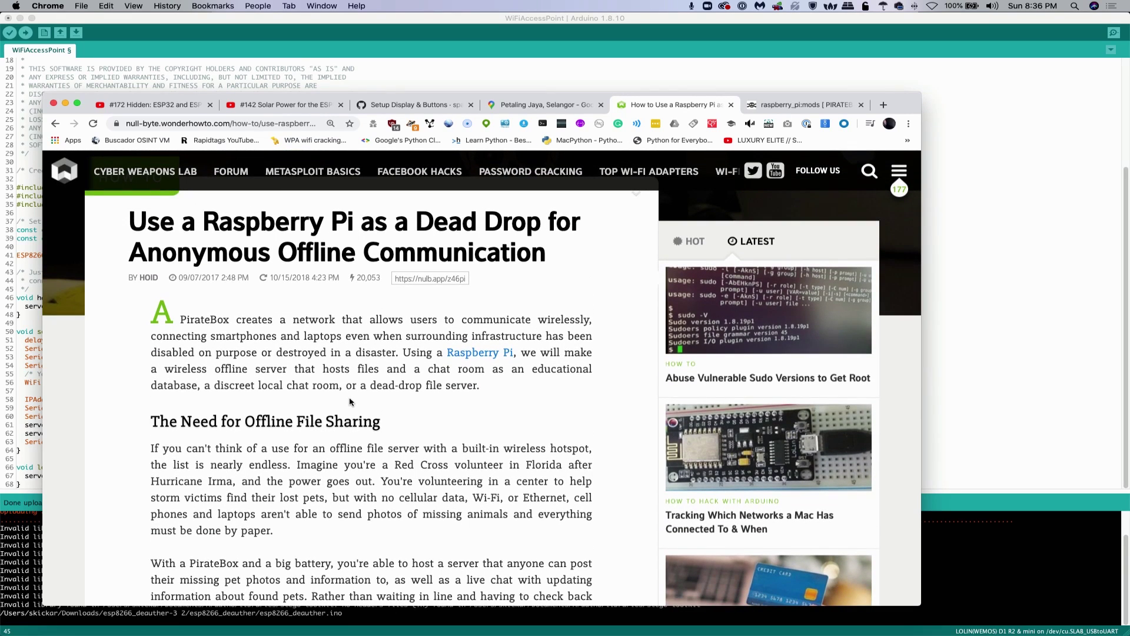
scroll(350, 402, down, 1)
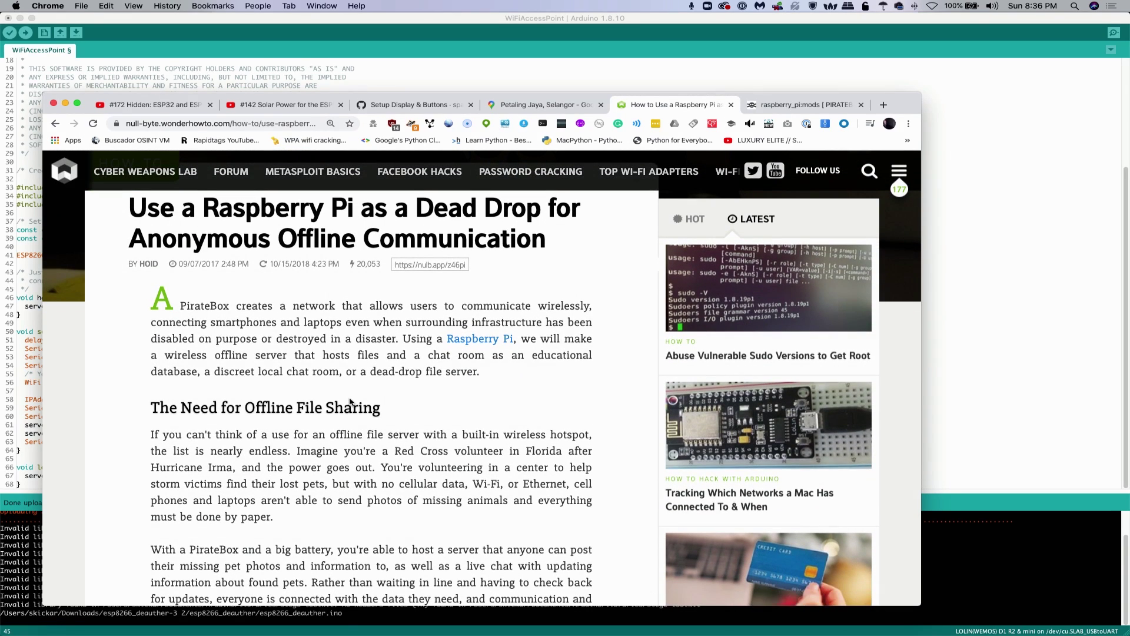
scroll(350, 401, down, 1)
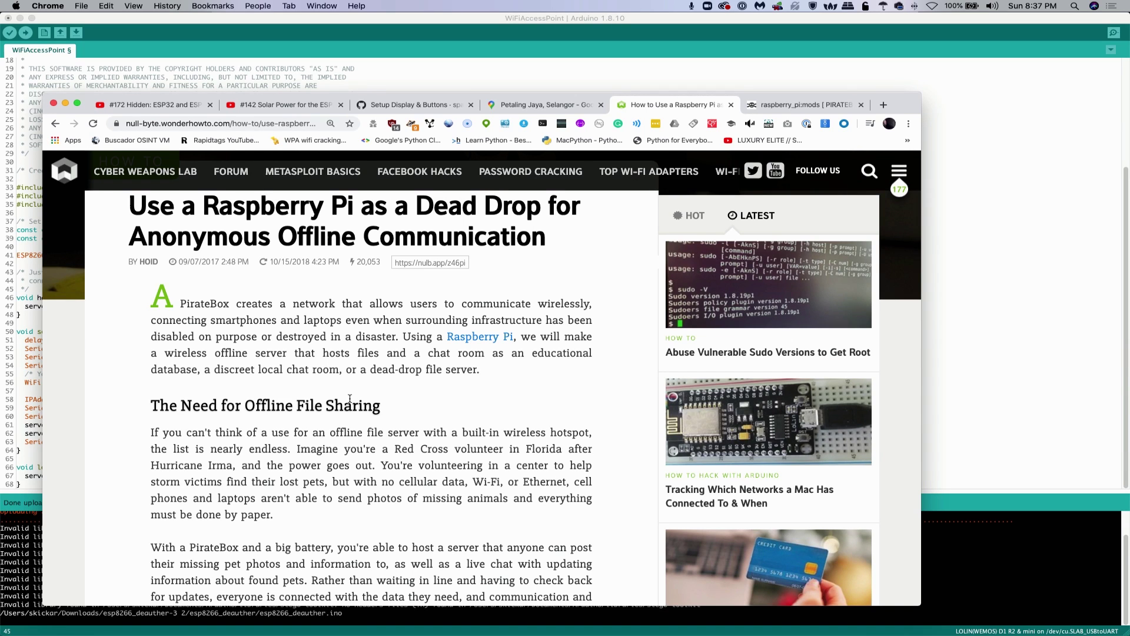
scroll(350, 398, up, 2)
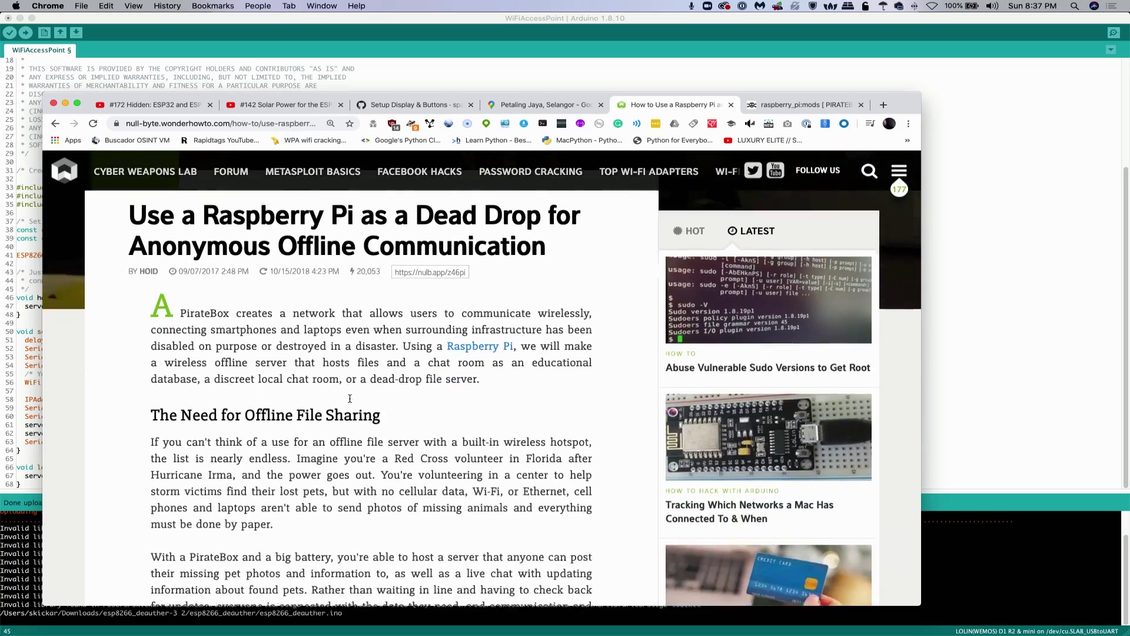
scroll(350, 399, down, 1)
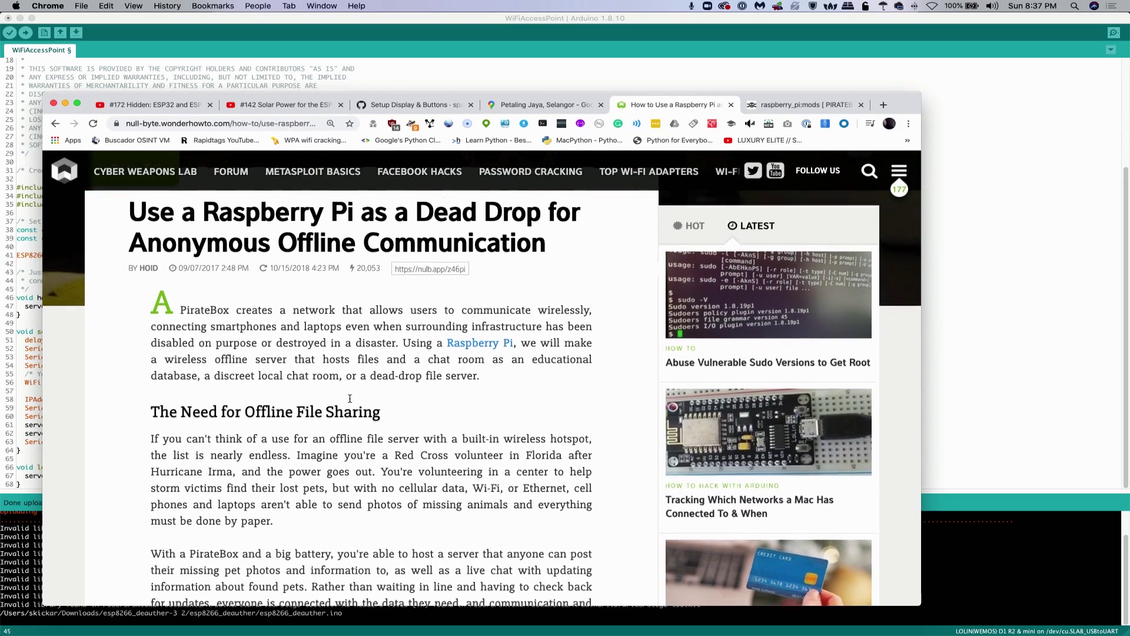
scroll(350, 398, down, 10)
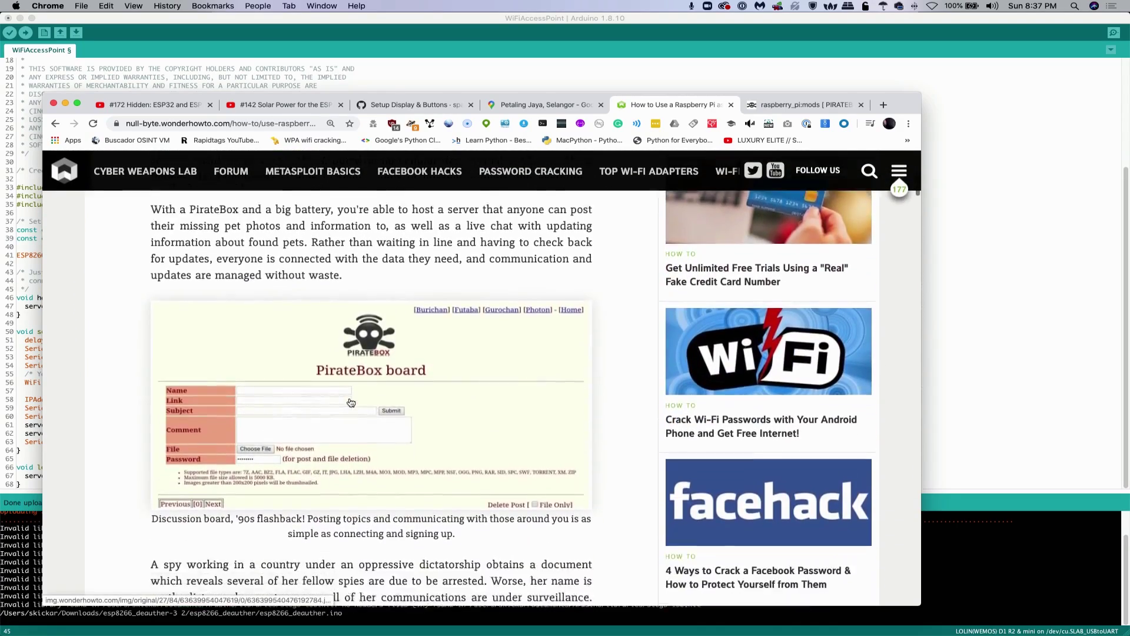
Scroll to the embedded Raspberry Pi PirateBox offline file-sharing video and resume playing it
scroll(350, 403, up, 4)
scroll(350, 396, down, 6)
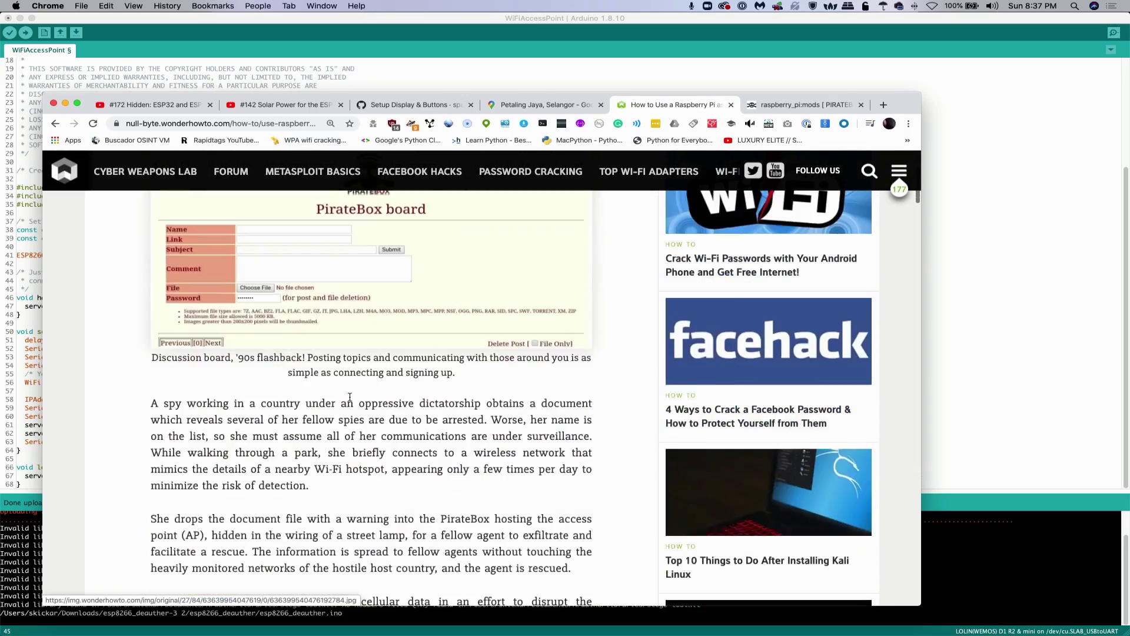
scroll(350, 398, down, 12)
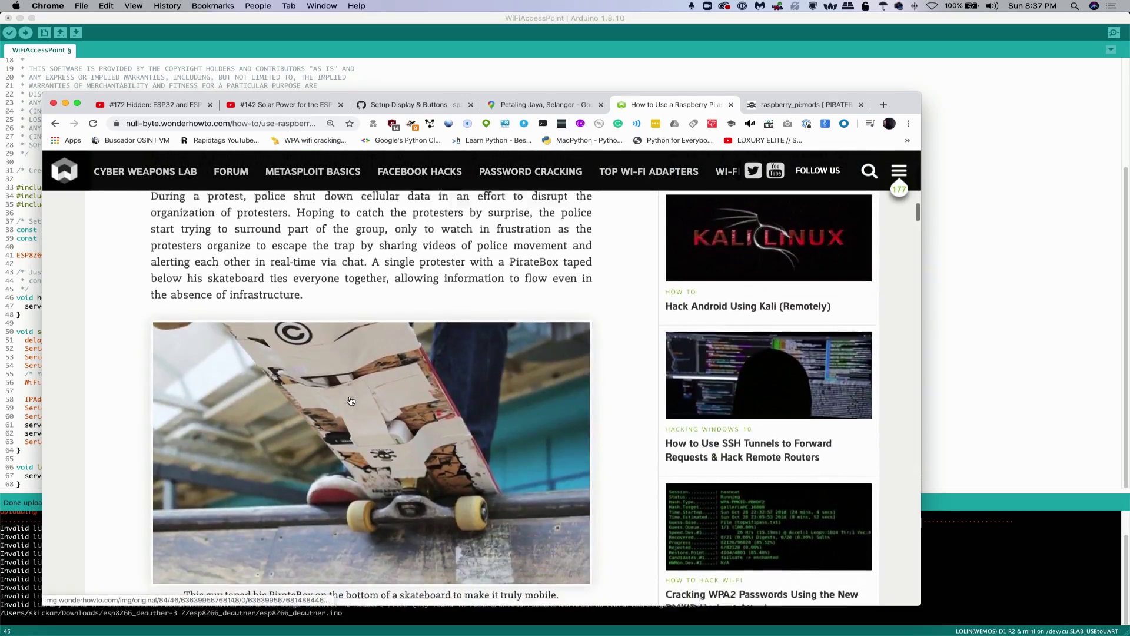
scroll(351, 401, down, 12)
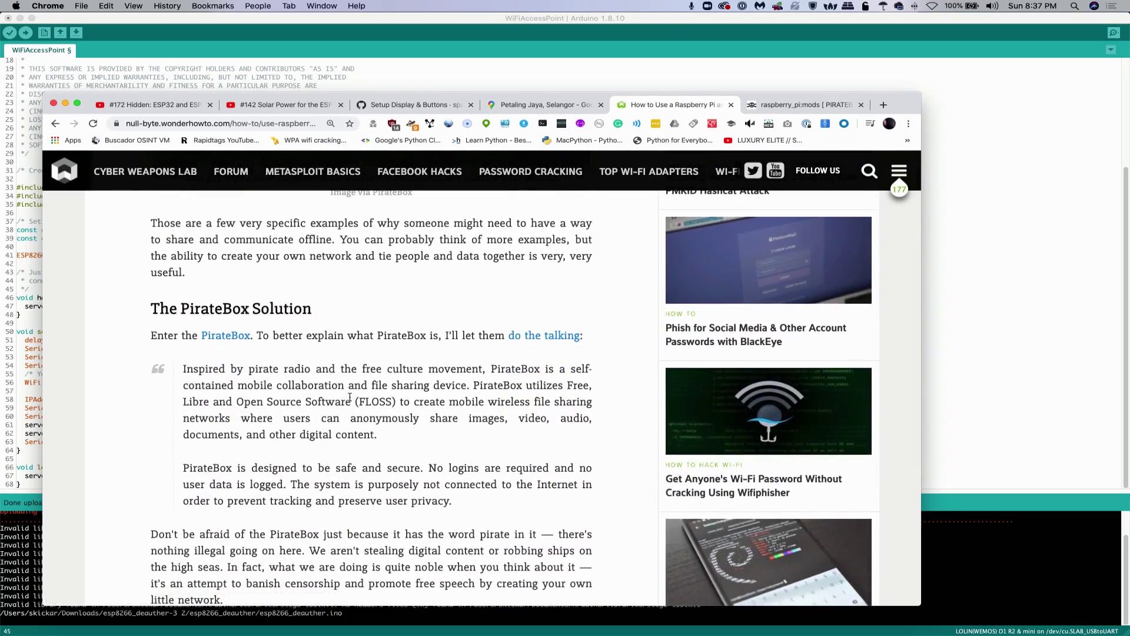
scroll(350, 398, down, 1)
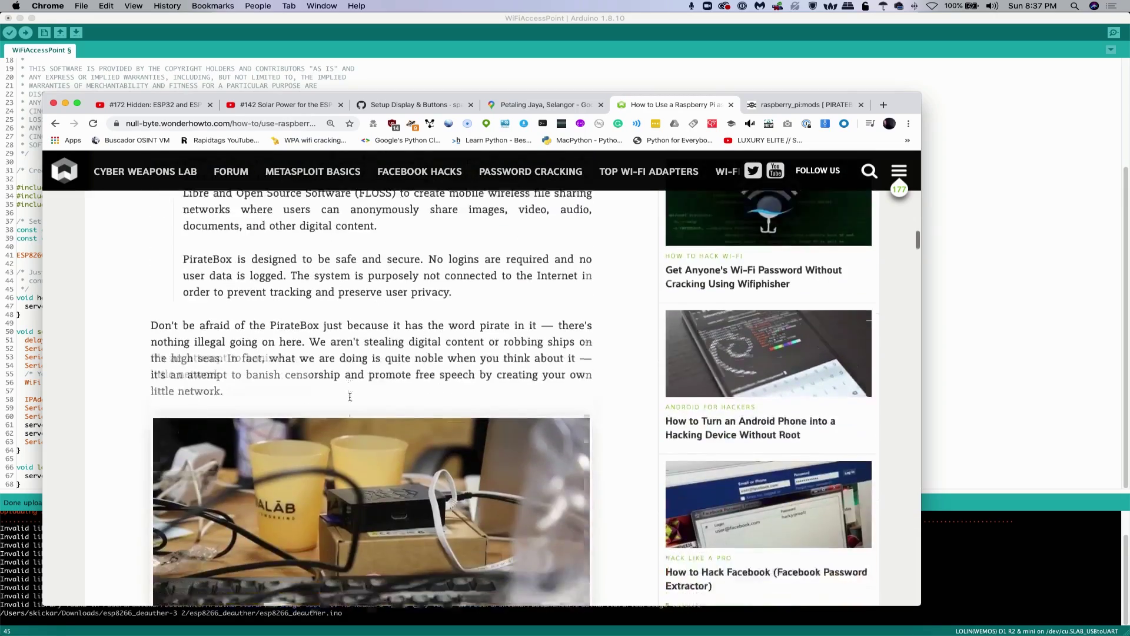
scroll(350, 397, down, 18)
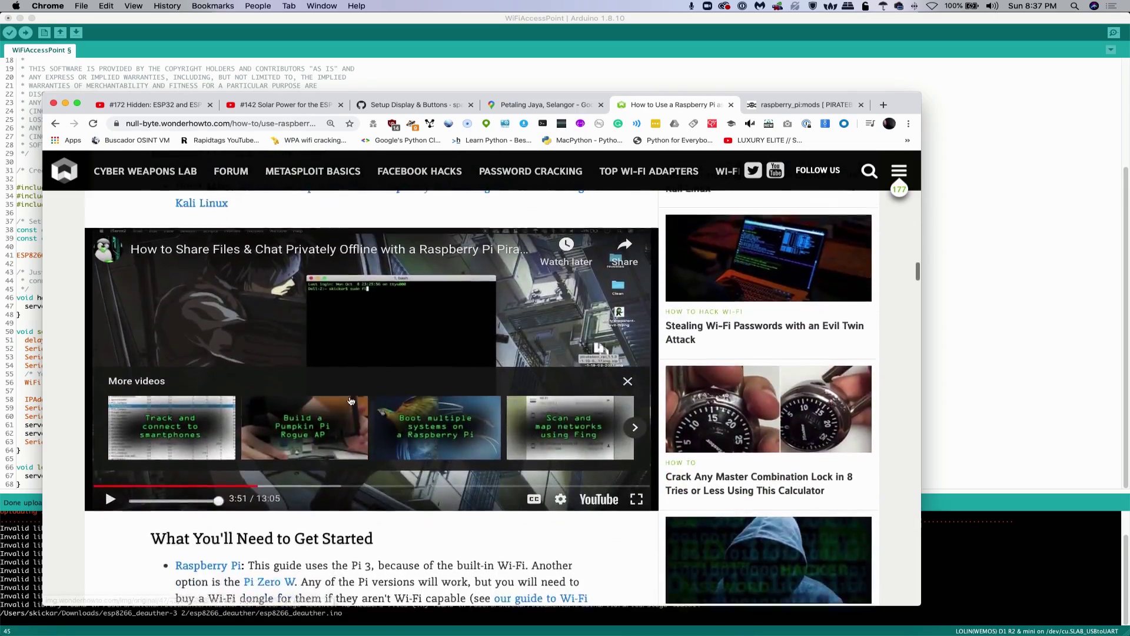
scroll(350, 401, up, 12)
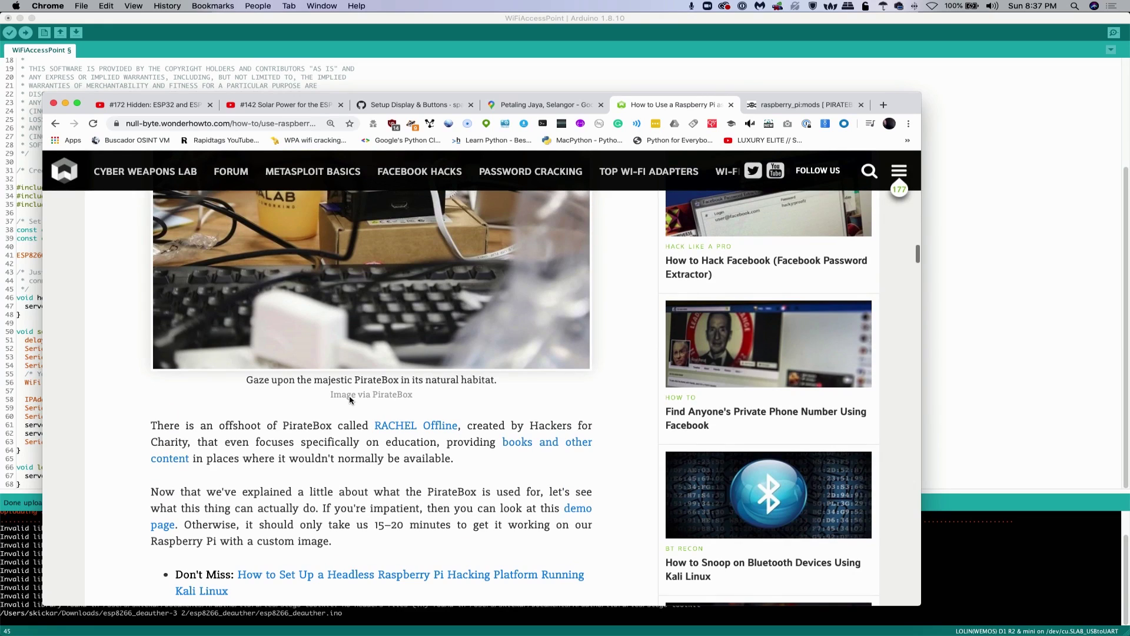
scroll(349, 400, up, 2)
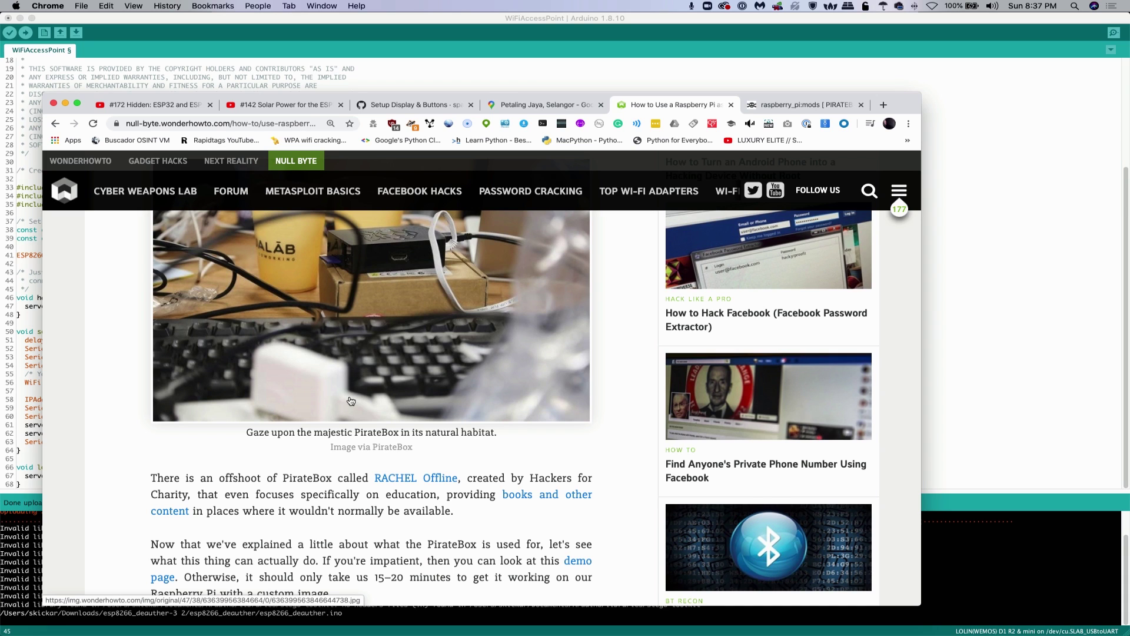
scroll(351, 401, down, 1)
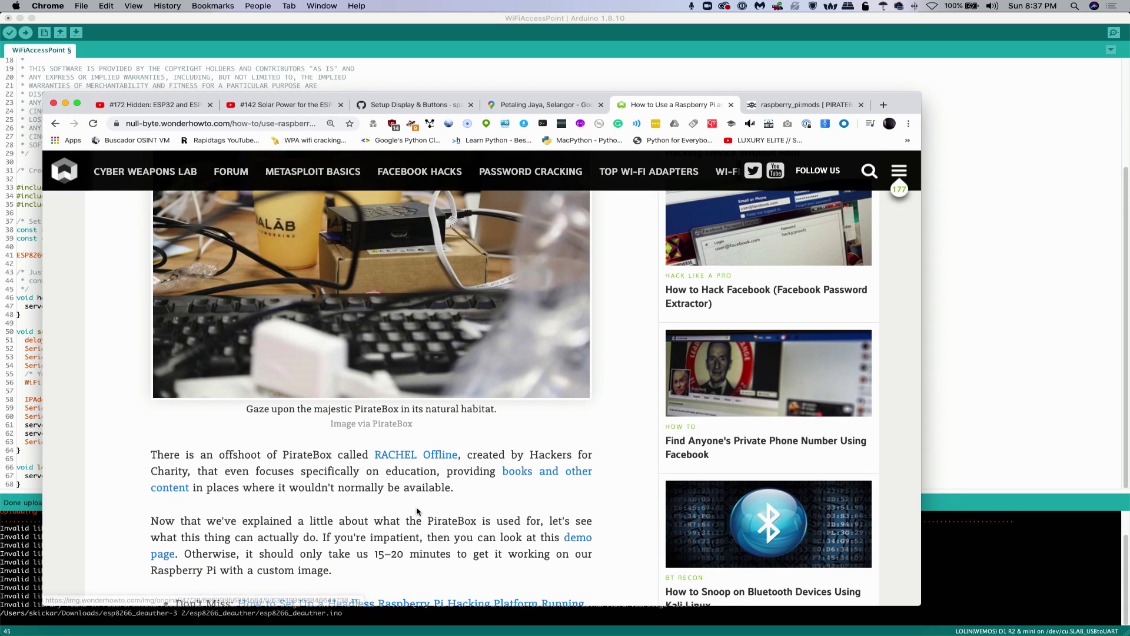
scroll(417, 511, down, 12)
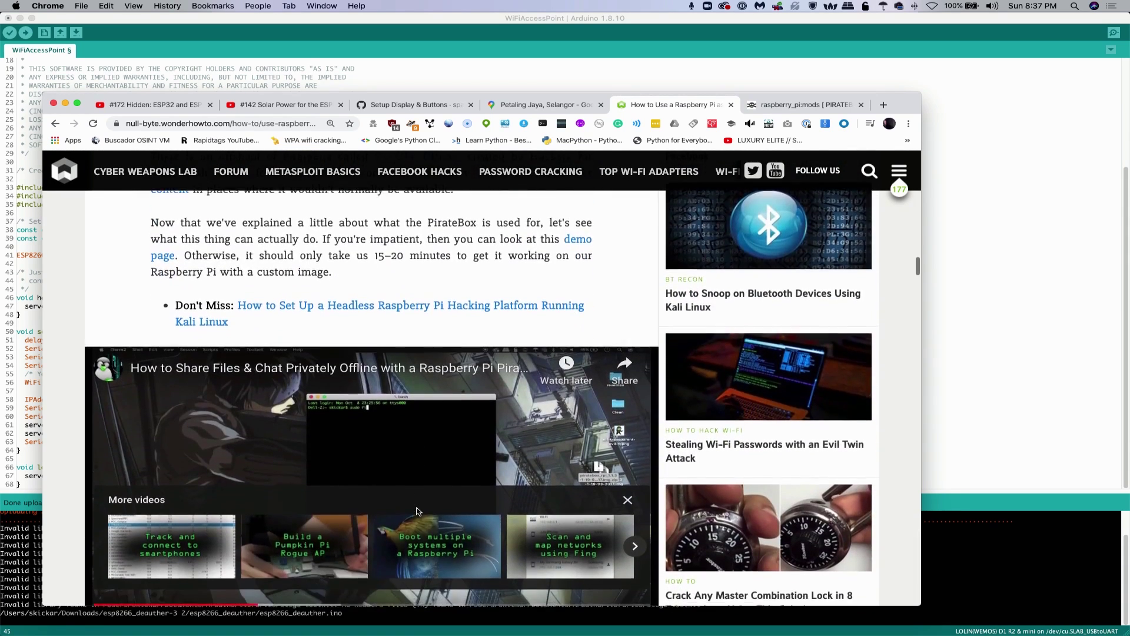
scroll(417, 511, down, 2)
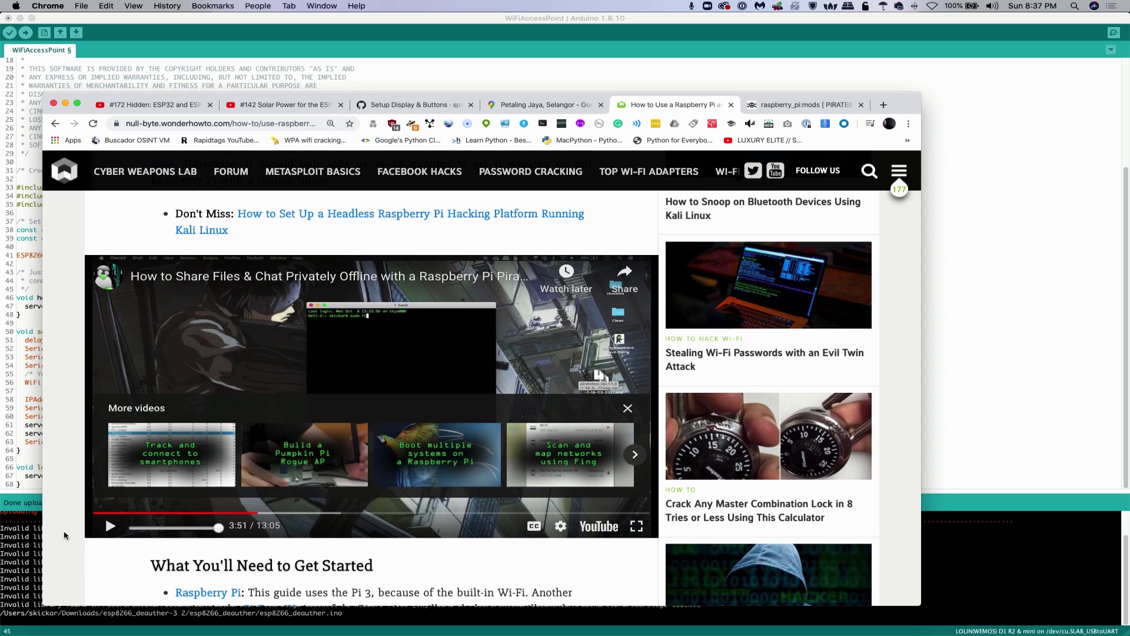
click(110, 525)
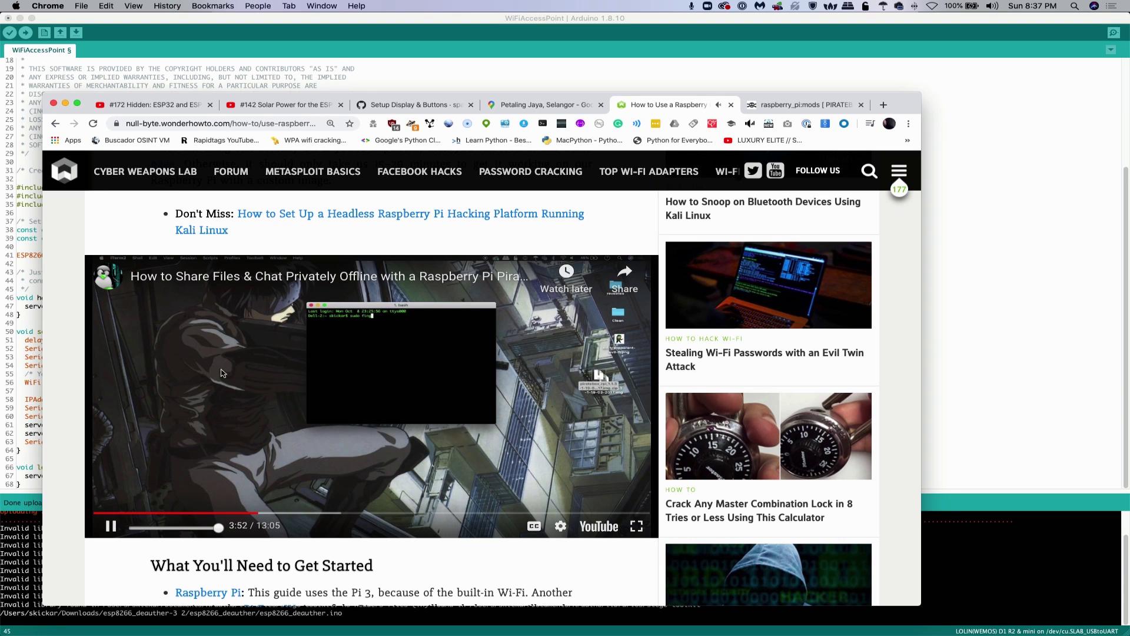
Pause the PirateBox video at 3:54 and return toward the top of the article
click(110, 526)
scroll(337, 333, up, 10)
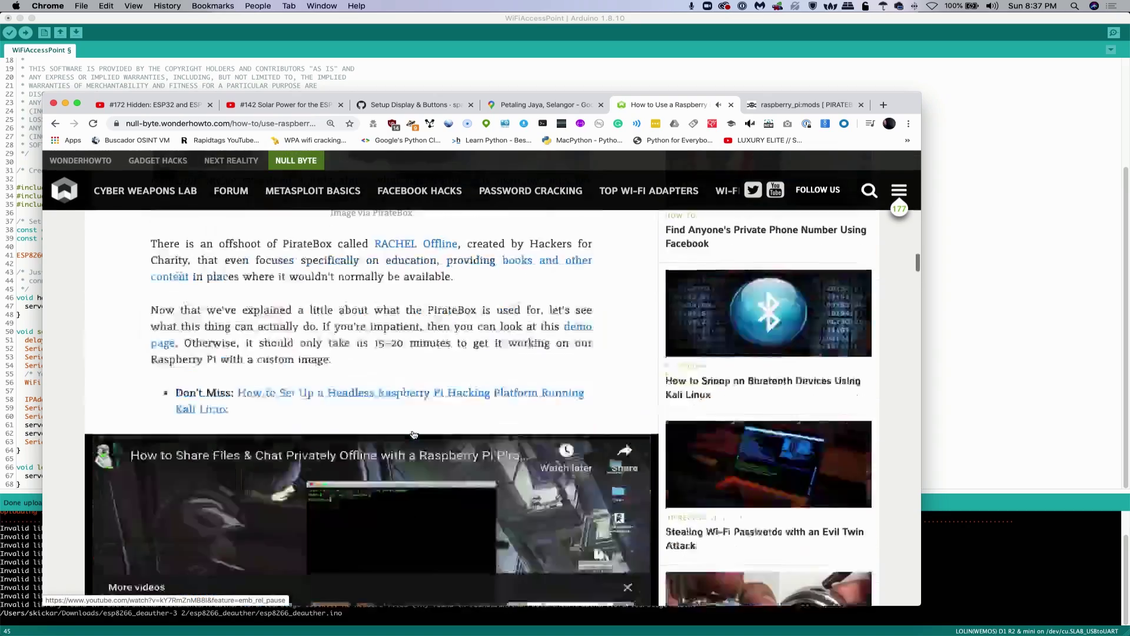
scroll(338, 334, up, 15)
Scroll down to the 'What You'll Need to Get Started' equipment list
scroll(312, 371, down, 3)
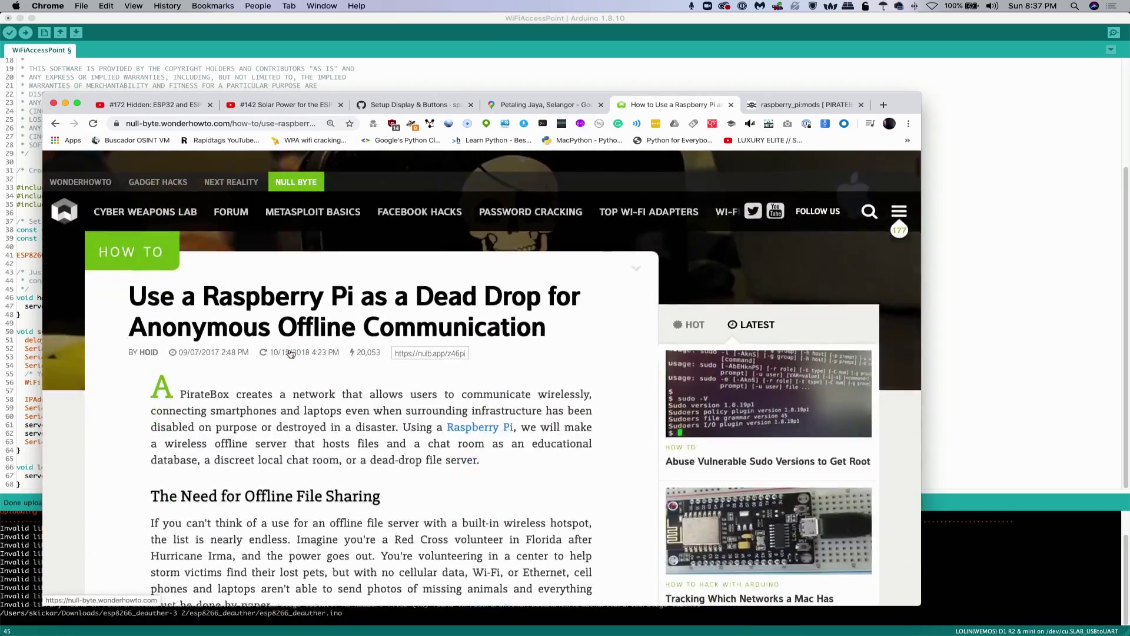
scroll(305, 382, up, 1)
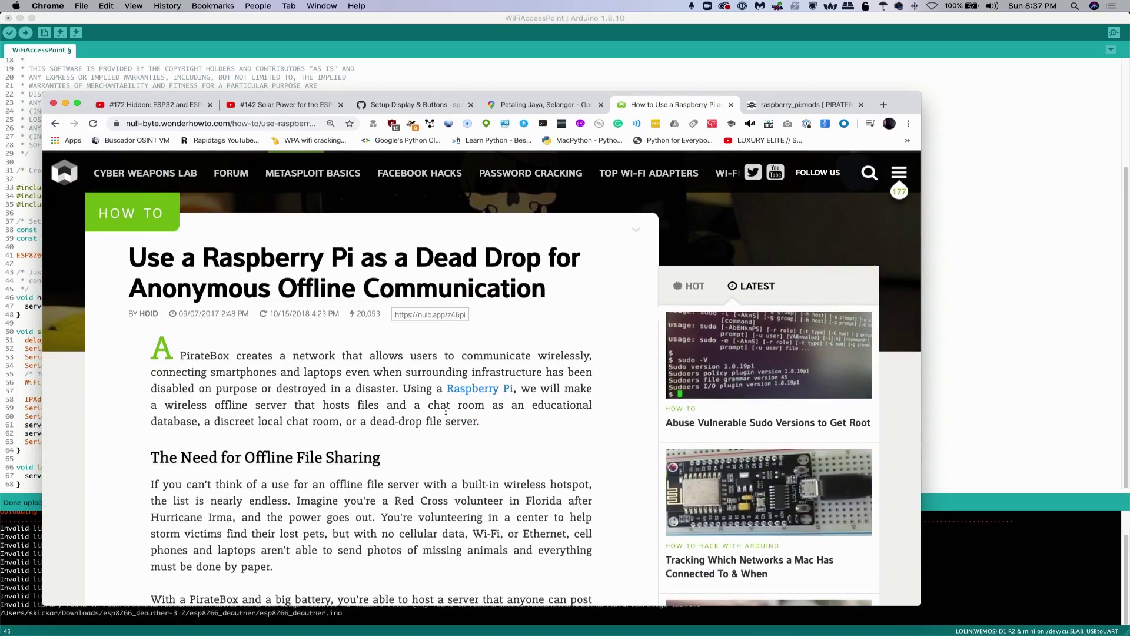
scroll(379, 382, down, 15)
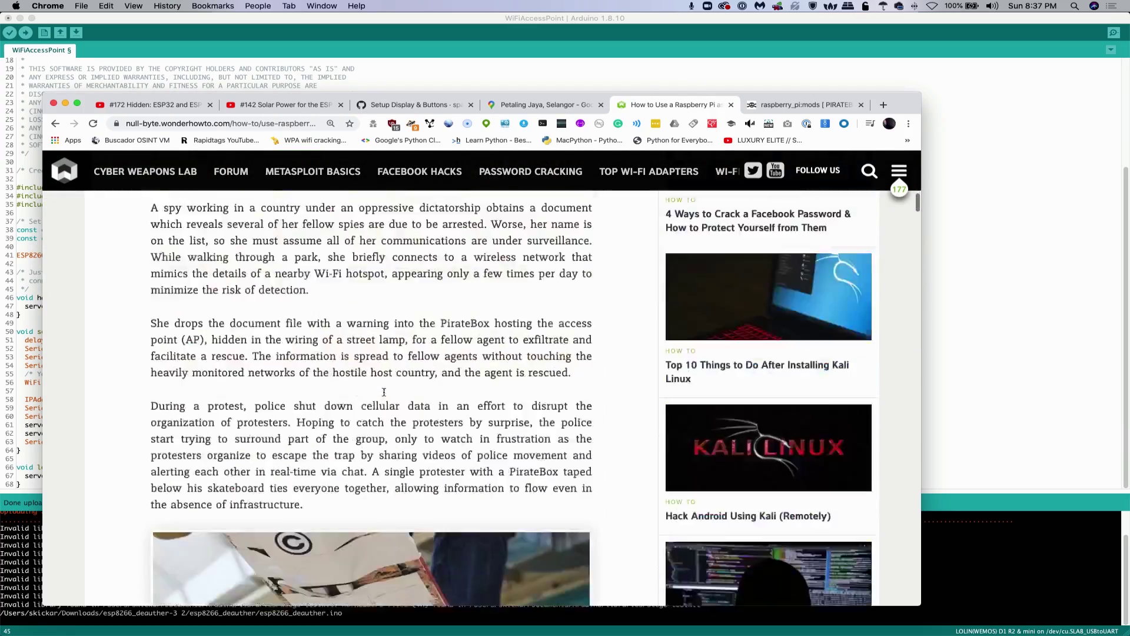
scroll(384, 392, down, 15)
scroll(384, 393, up, 3)
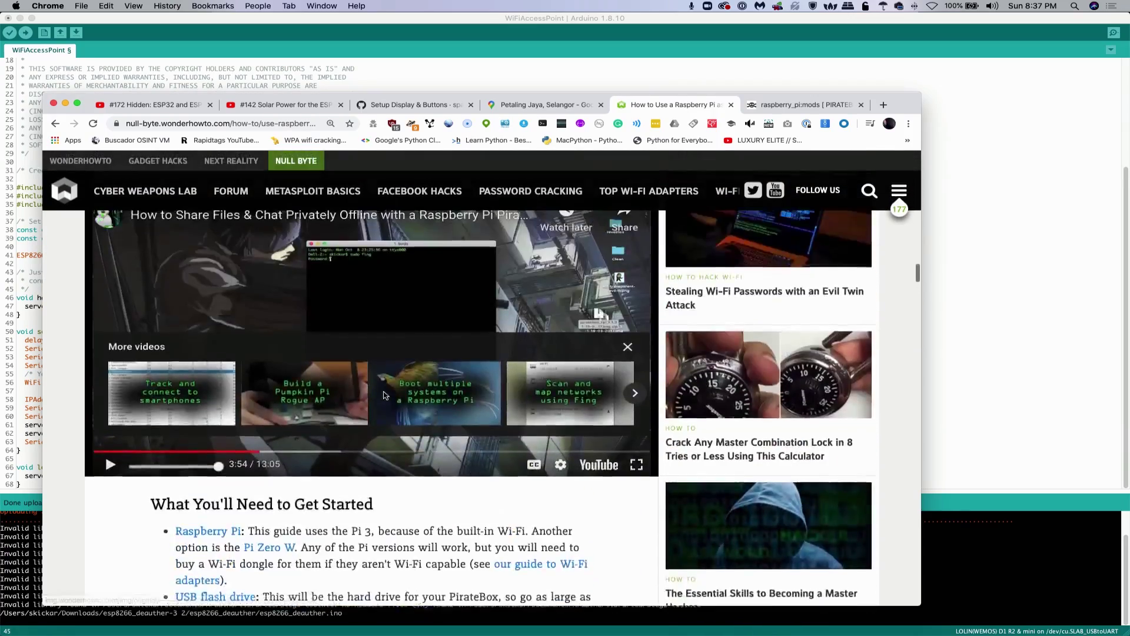
scroll(384, 395, down, 1)
scroll(384, 394, down, 3)
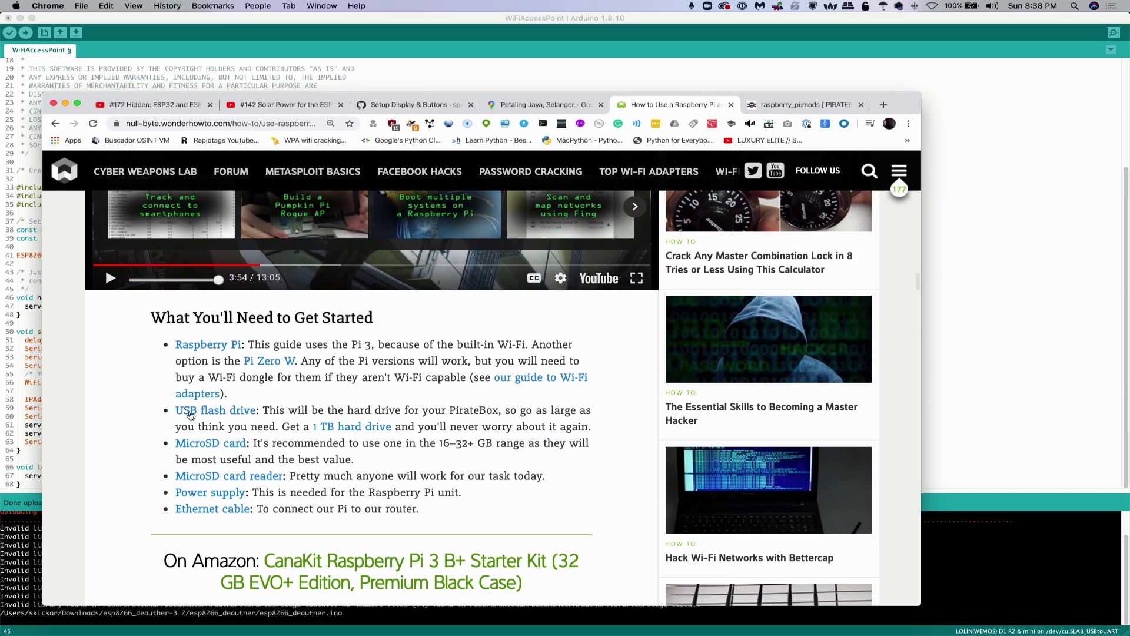
Read past Step 1's PirateBox image downloads and Deluge screenshot into Step 2 on flashing the microSD card
scroll(262, 471, down, 1)
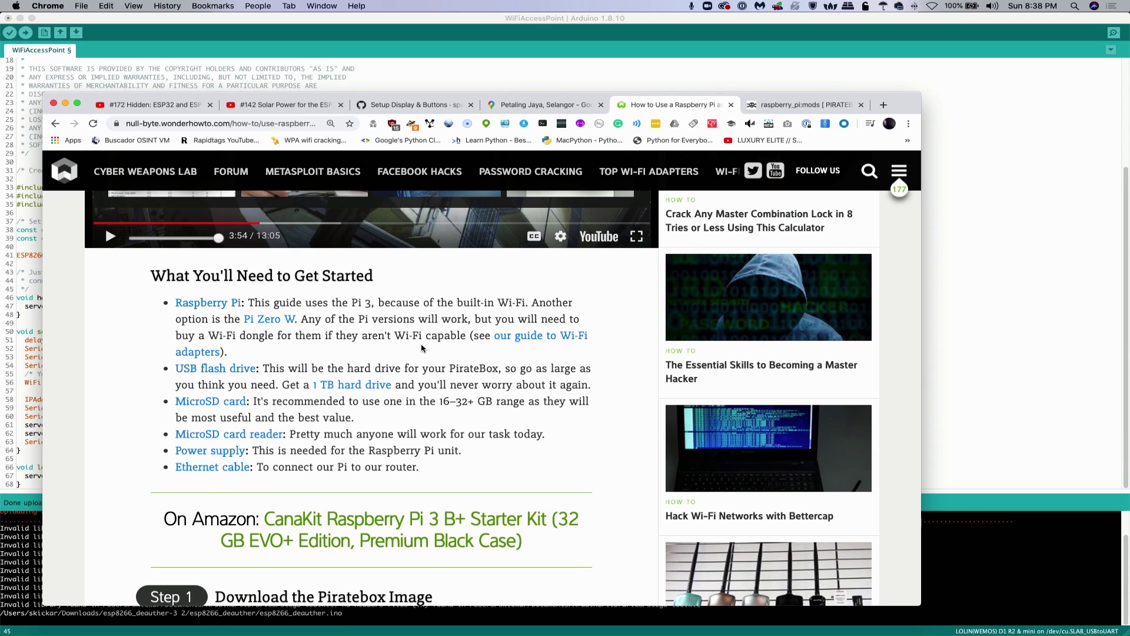
scroll(423, 349, down, 5)
scroll(423, 348, down, 2)
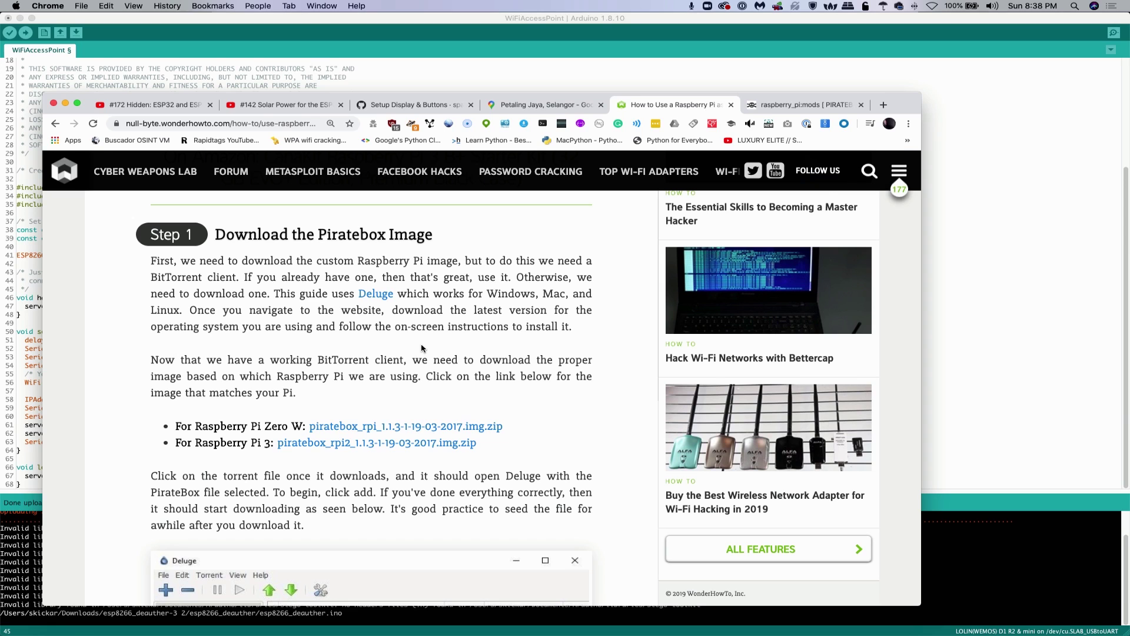
scroll(422, 348, down, 1)
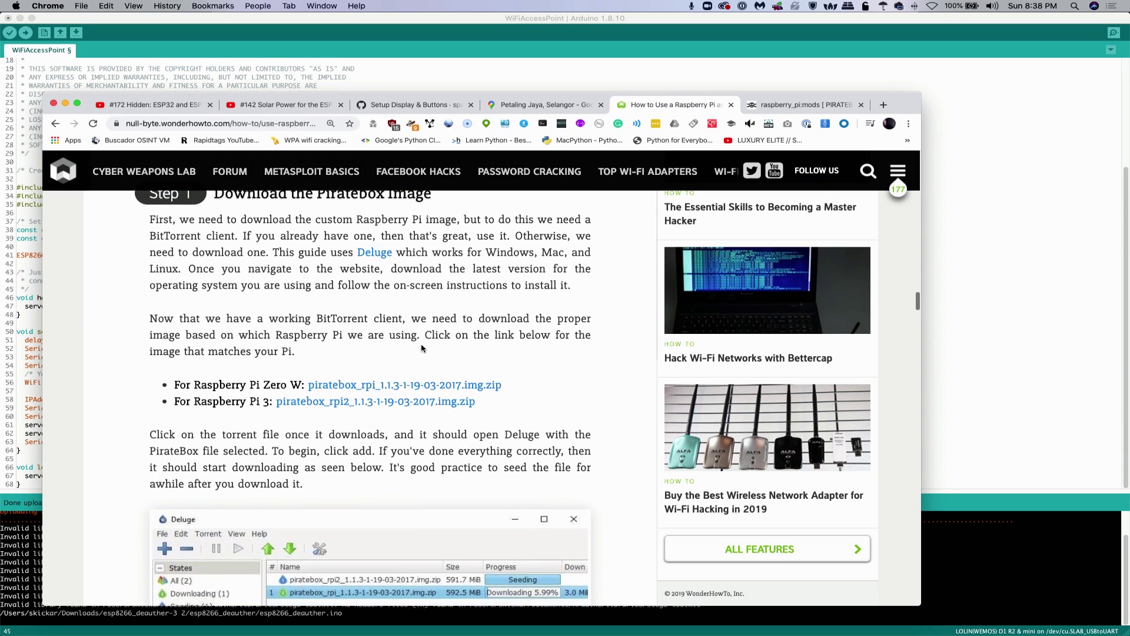
scroll(422, 348, up, 1)
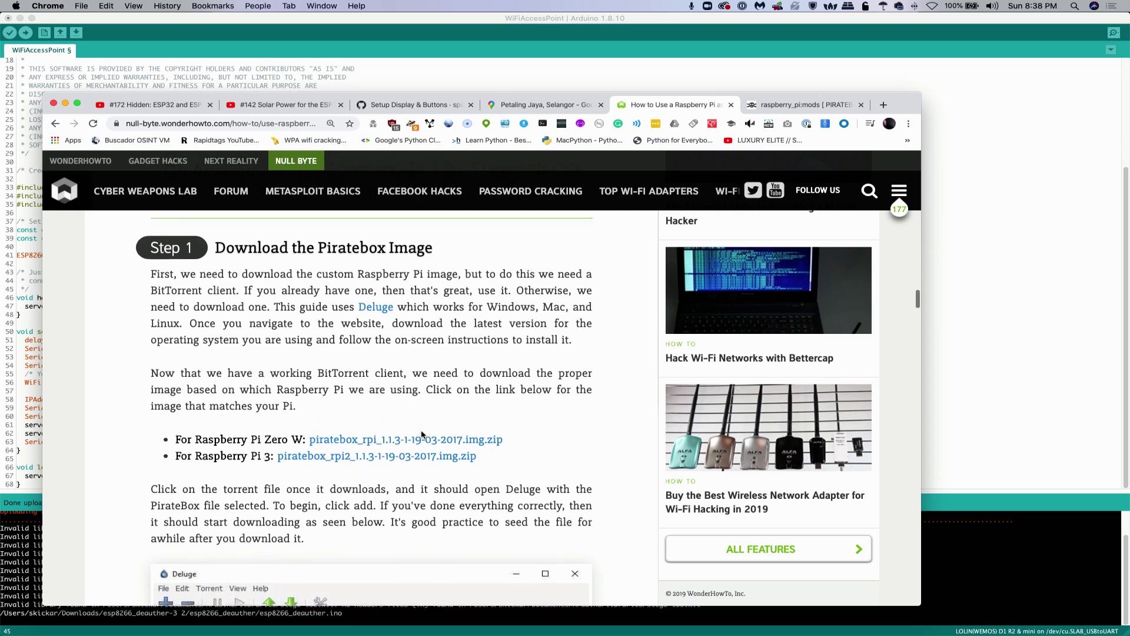
scroll(422, 435, down, 5)
scroll(422, 436, down, 5)
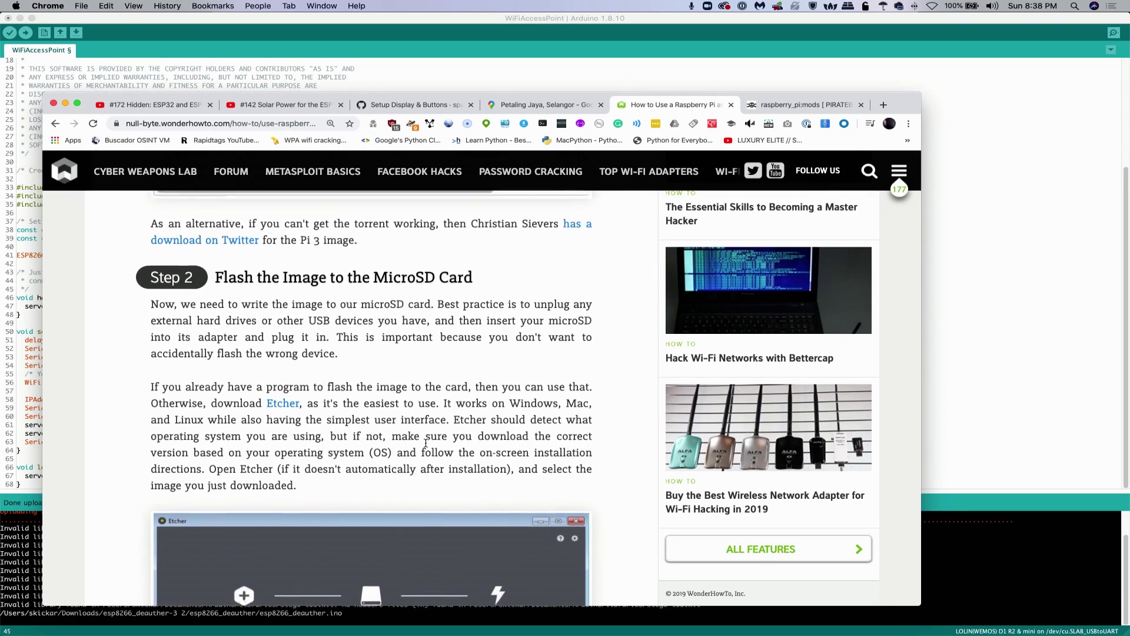
Read through Step 3, Start Your Pi, covering the SSH login and PirateBox access point
scroll(425, 443, down, 10)
scroll(426, 446, down, 4)
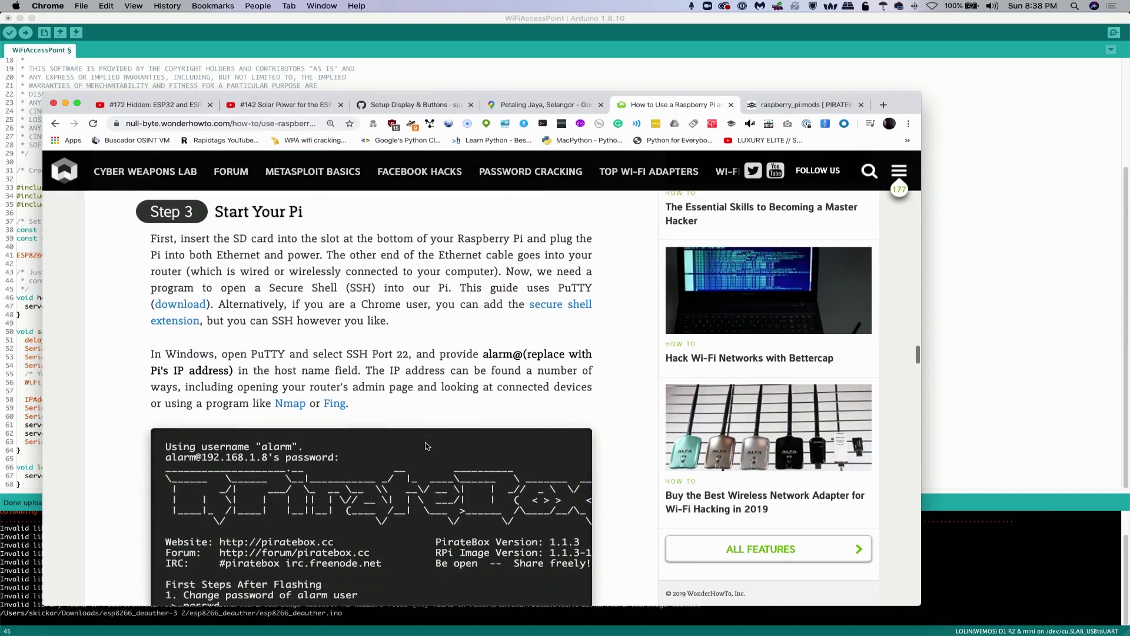
scroll(426, 446, up, 6)
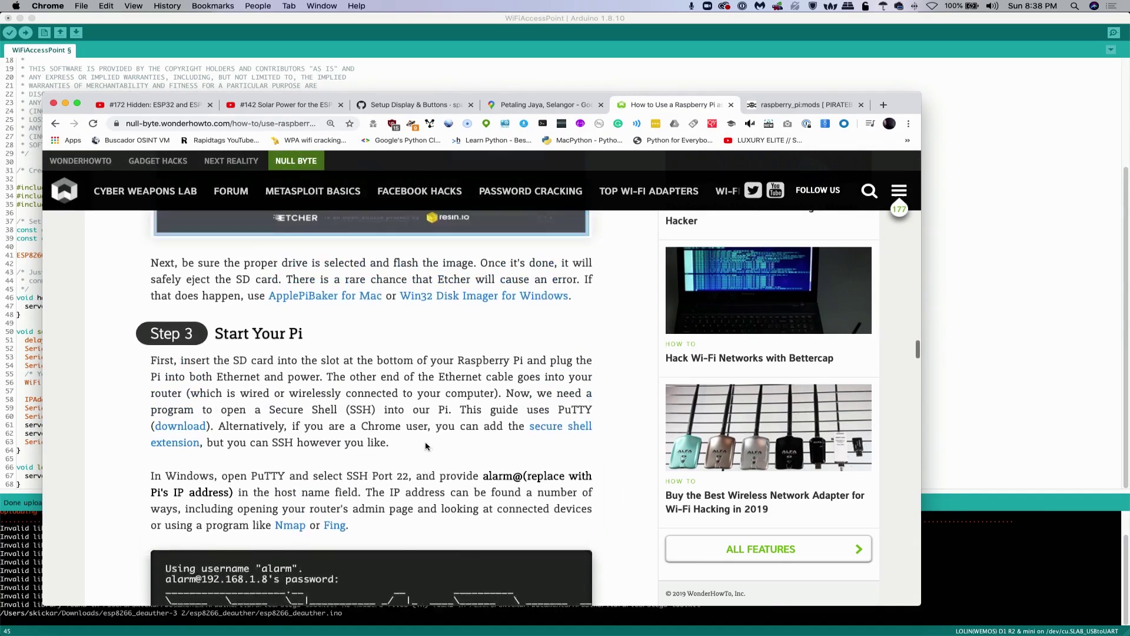
scroll(426, 443, down, 10)
scroll(426, 443, down, 3)
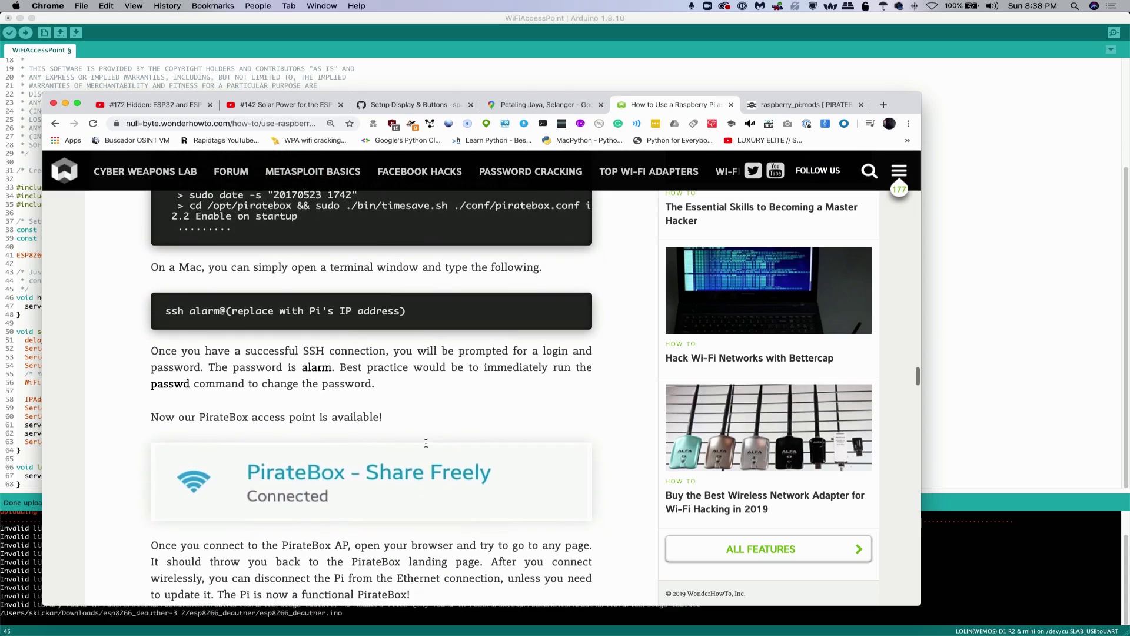
scroll(427, 446, up, 4)
scroll(427, 447, down, 2)
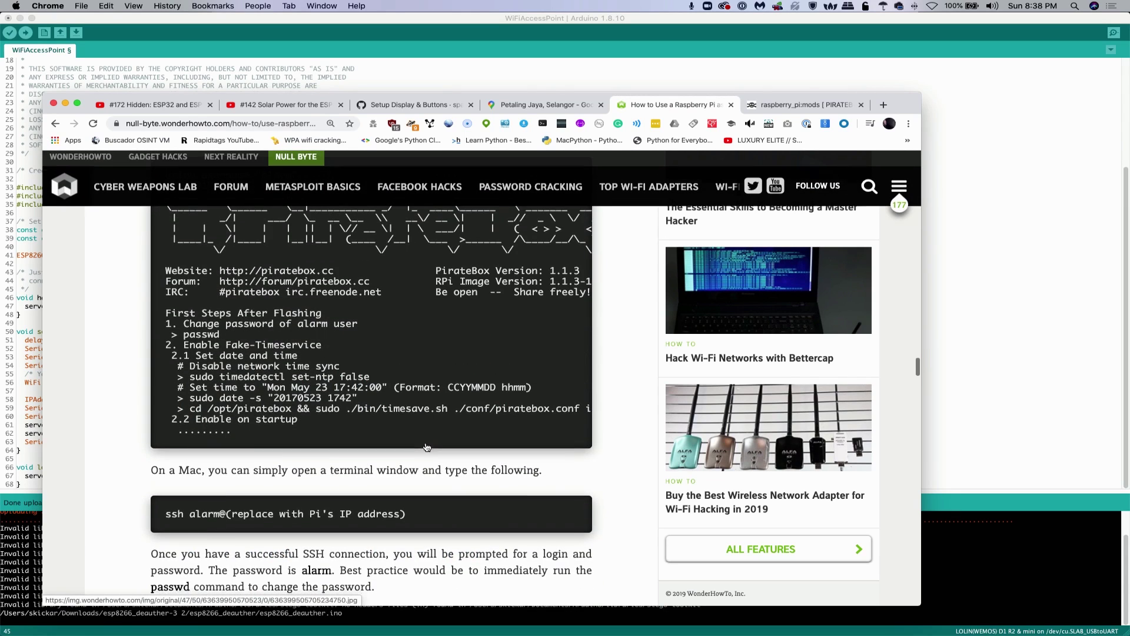
Bring up the macOS menu bar Wi-Fi status and network options
scroll(427, 447, up, 3)
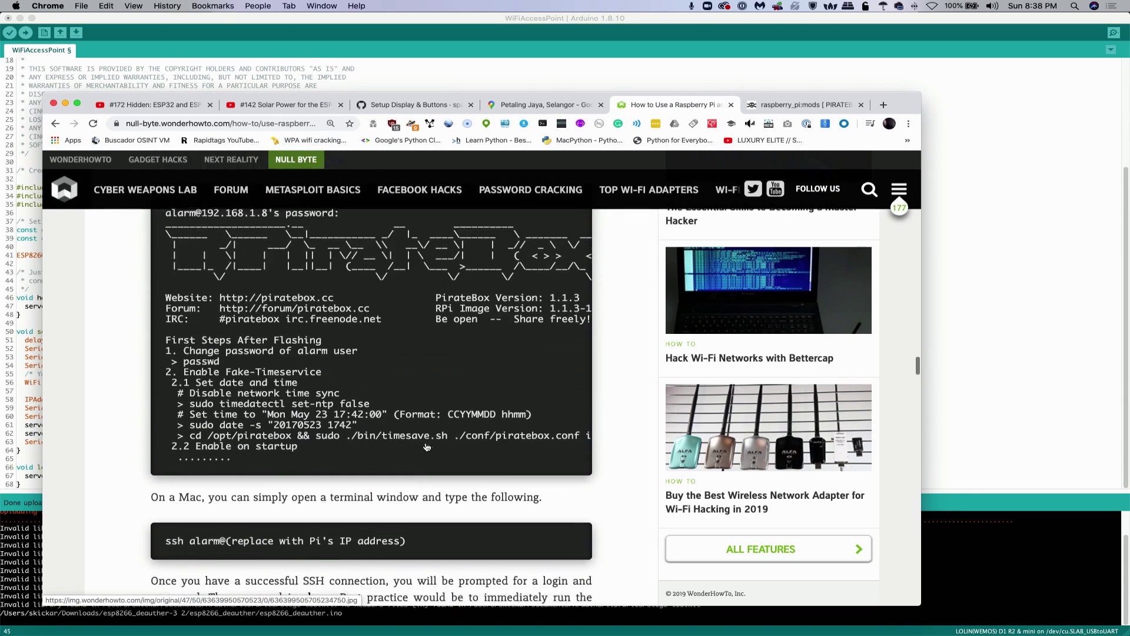
scroll(427, 447, down, 2)
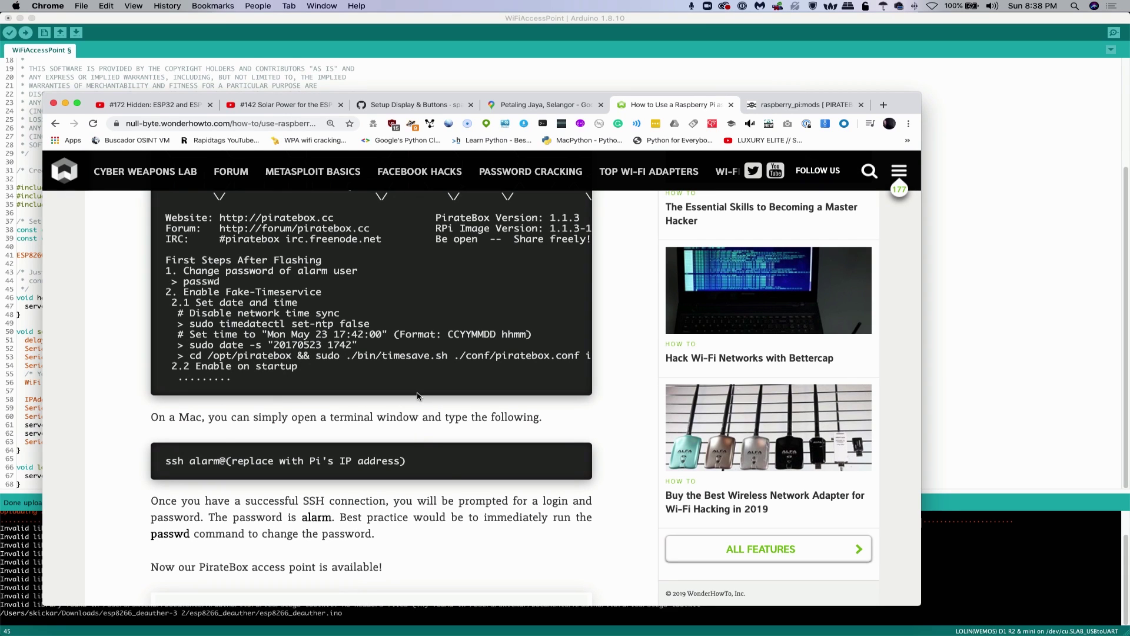
click(932, 8)
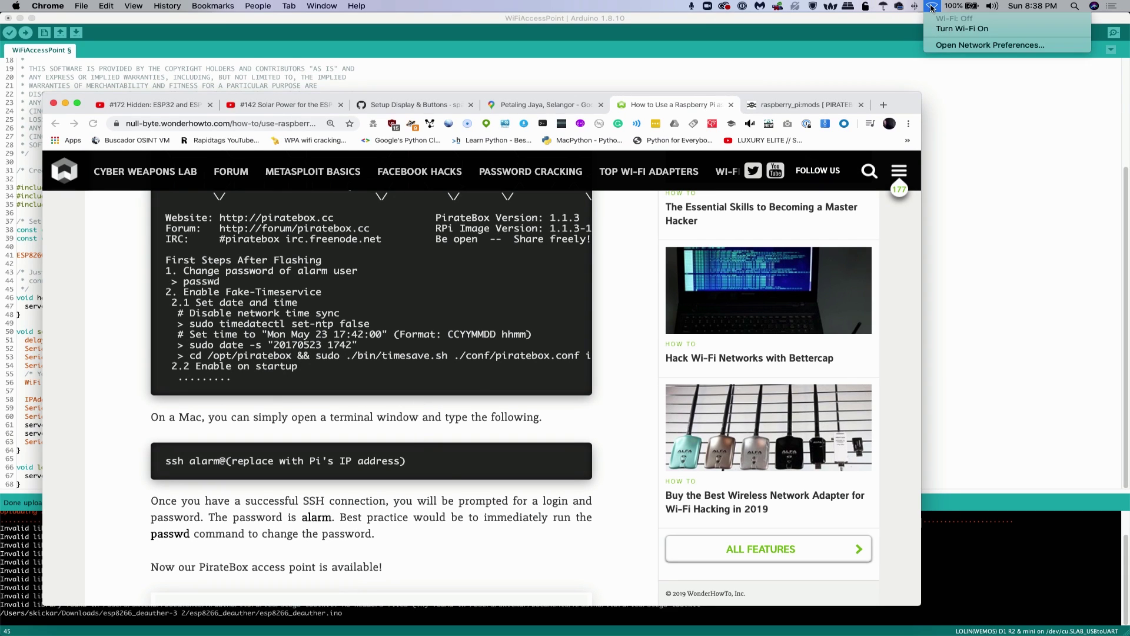
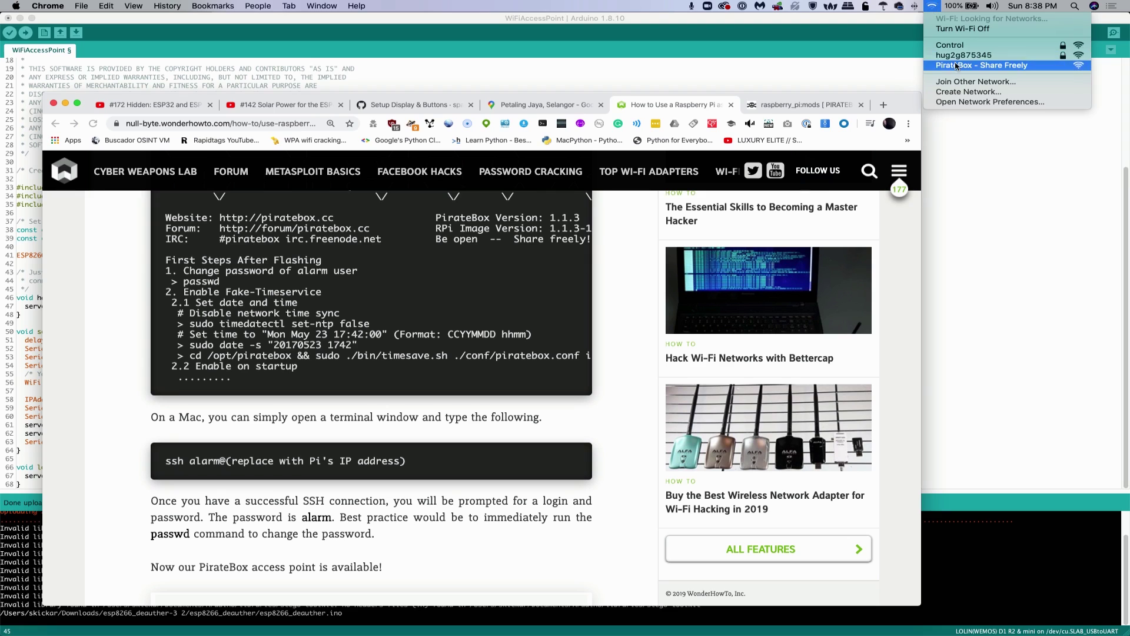
Join the 'PirateBox - Share Freely' Wi-Fi network and launch an iTerm2 terminal
click(955, 66)
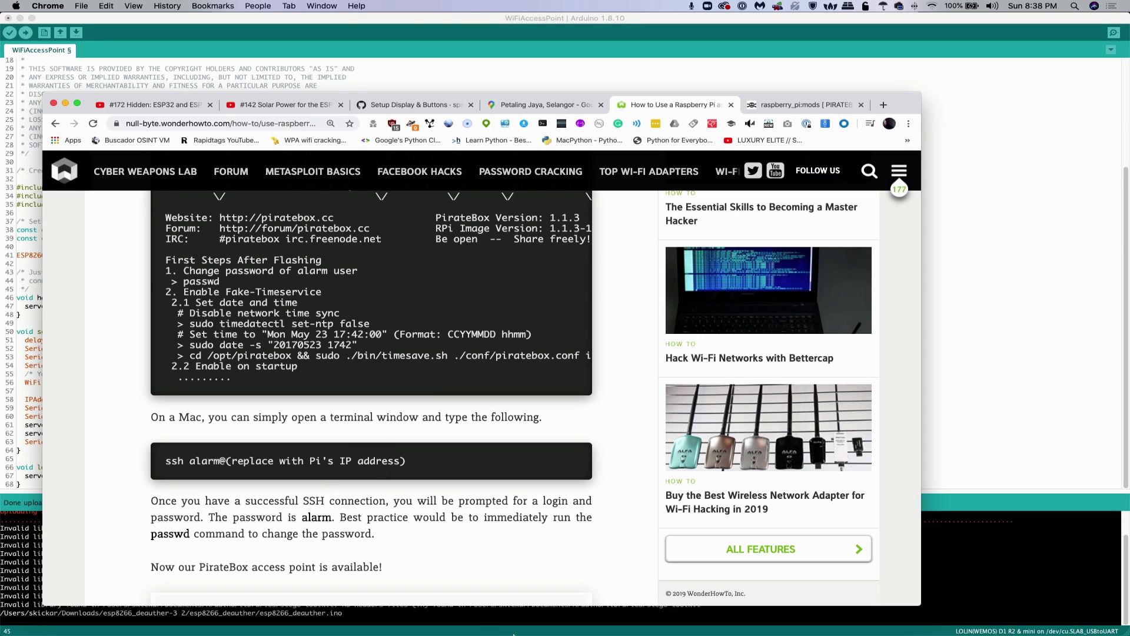
mouse_move(514, 635)
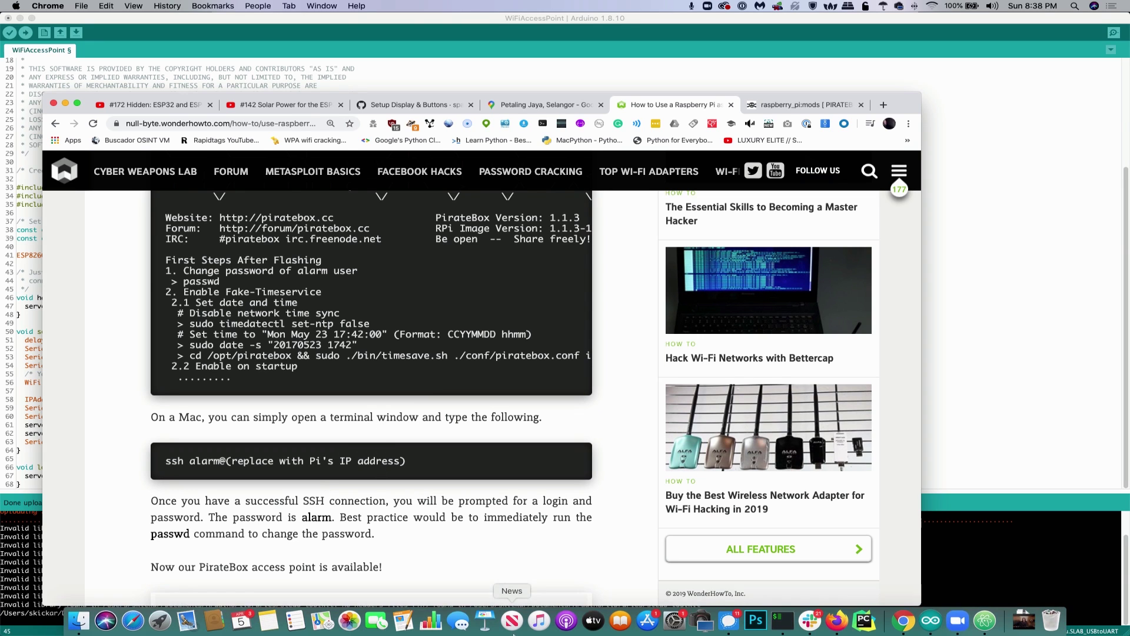
click(777, 621)
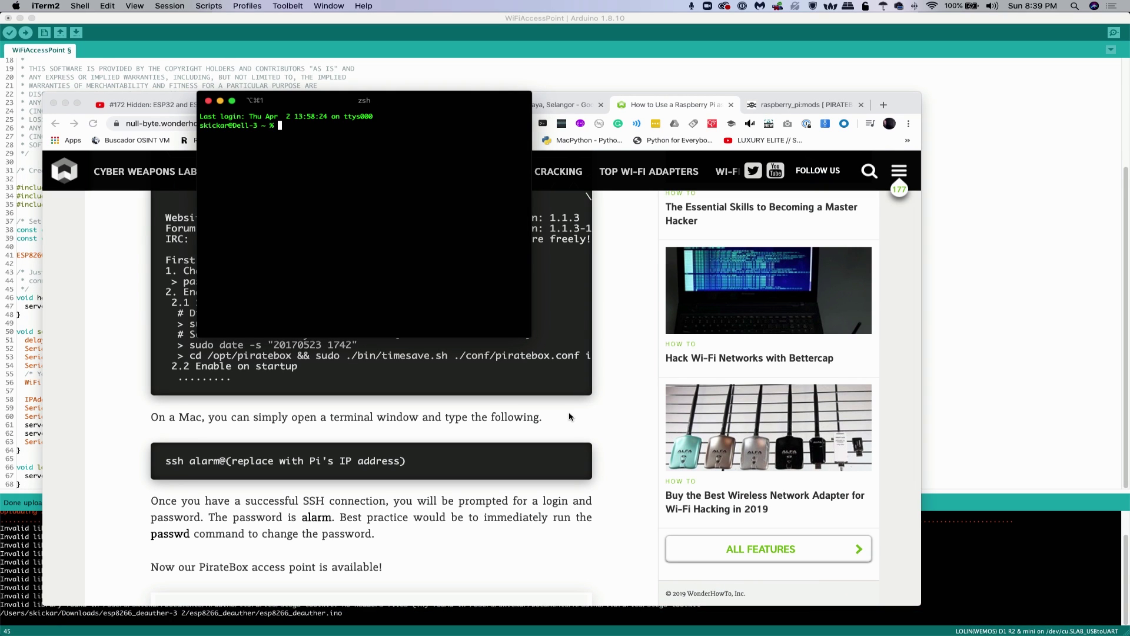
Run arp-scan -l and copy the Raspberry Pi's IP address 192.168.77.1
text(arp-scan -l)
key(Return)
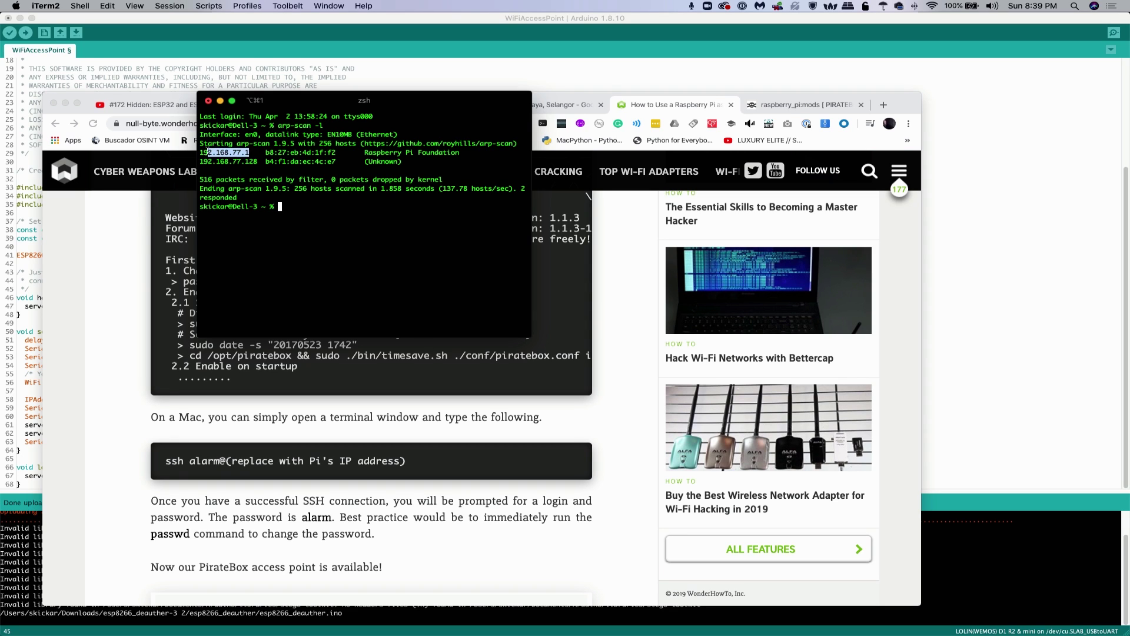
drag(250, 152, 198, 150)
key(super+c)
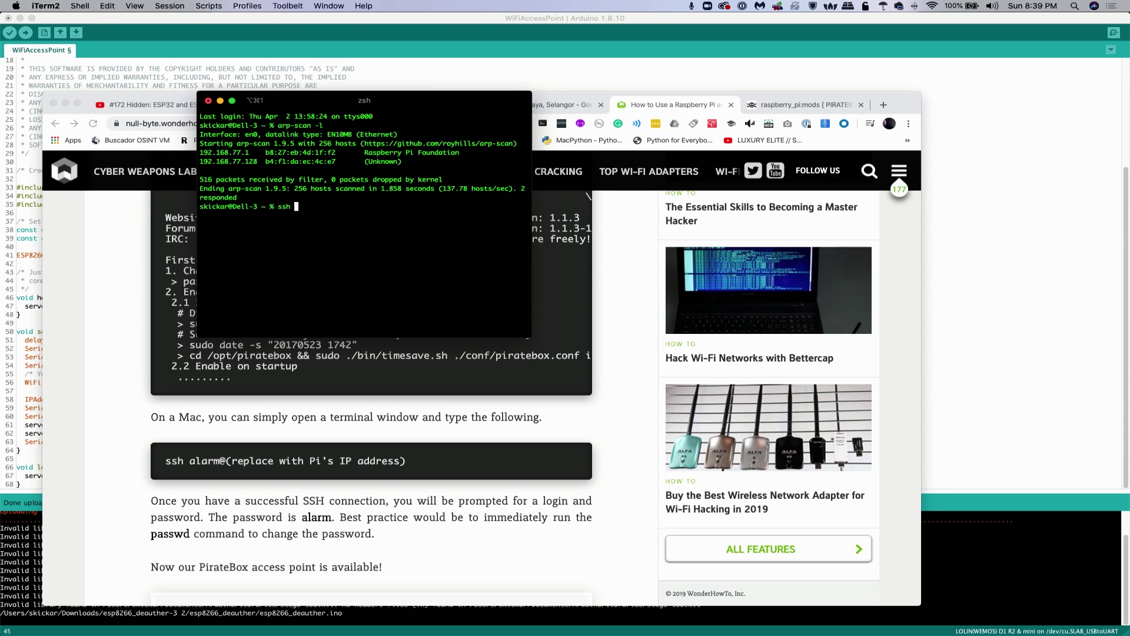
text(alarm@)
text(192.168.77.1)
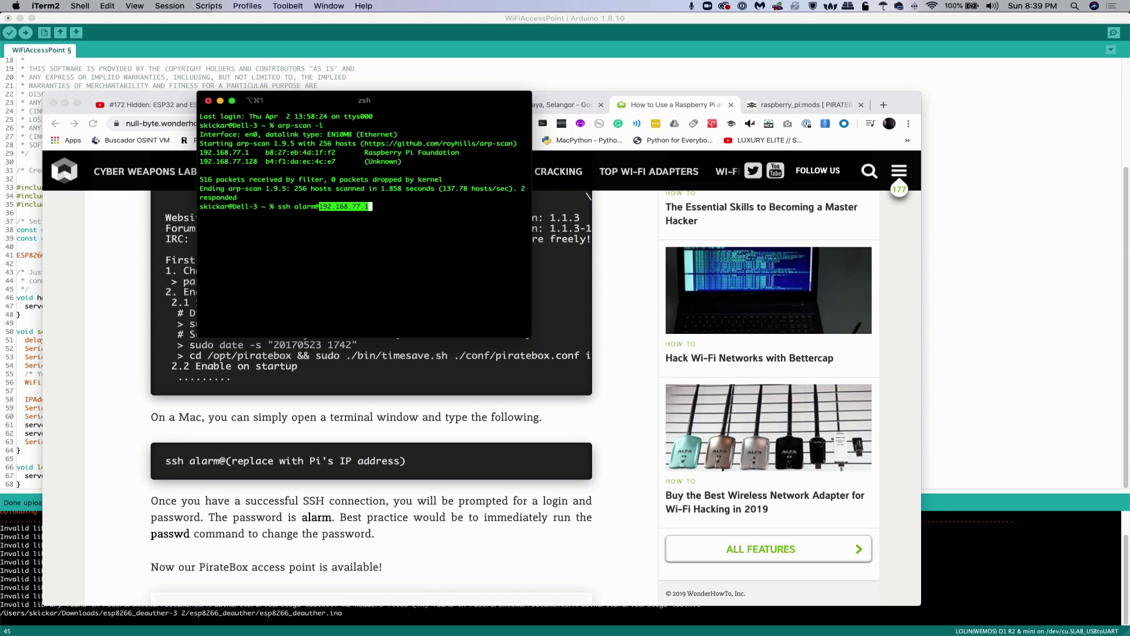
key(Return)
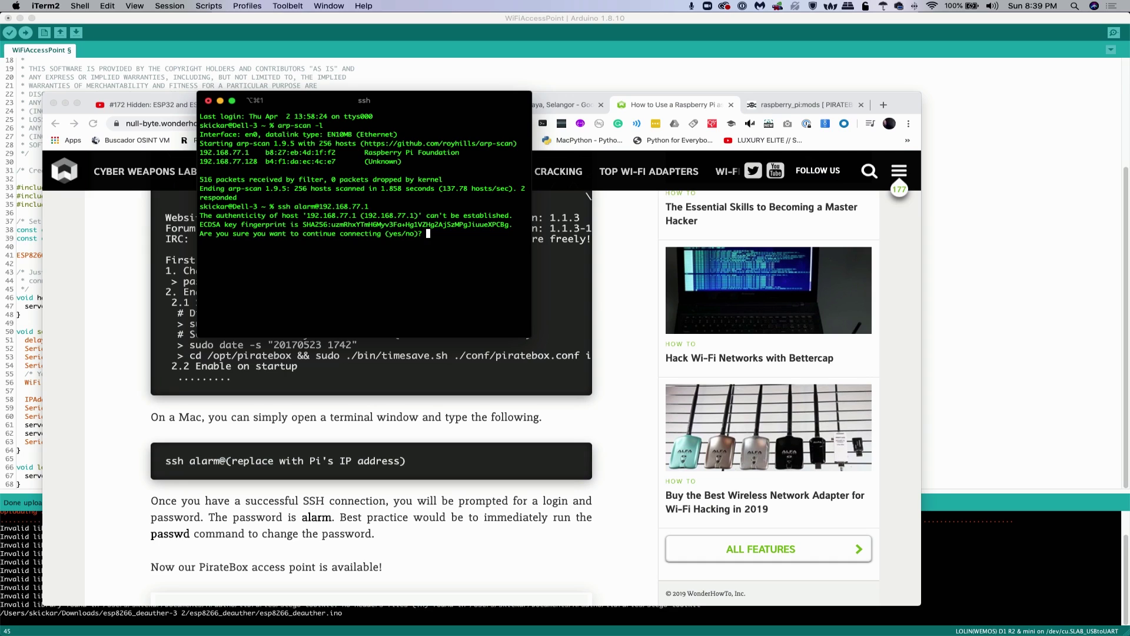
text(yes)
key(Return)
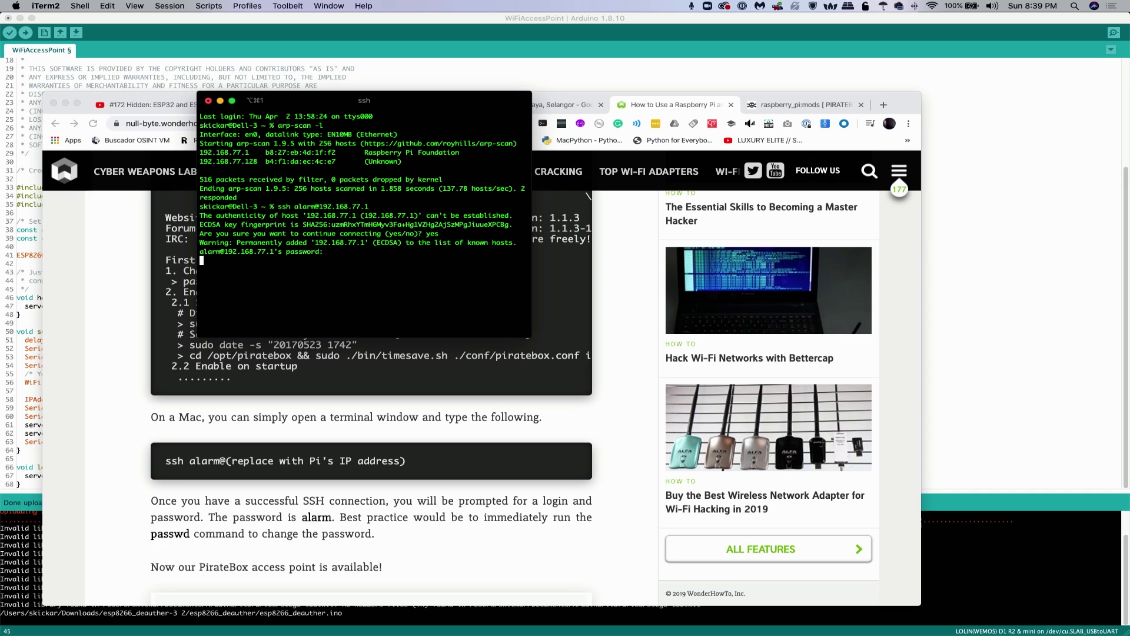
Re-enter the Pi's password to log in, then enlarge the window to show the full PirateBox 1.1.4 banner
key(Return)
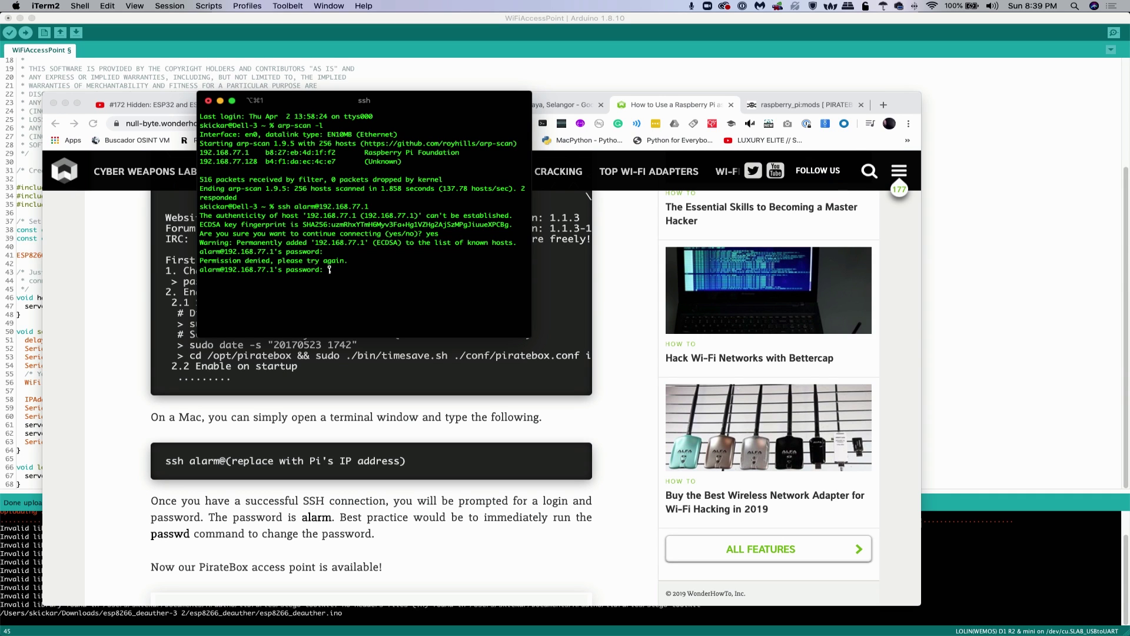
text(alarm)
key(Return)
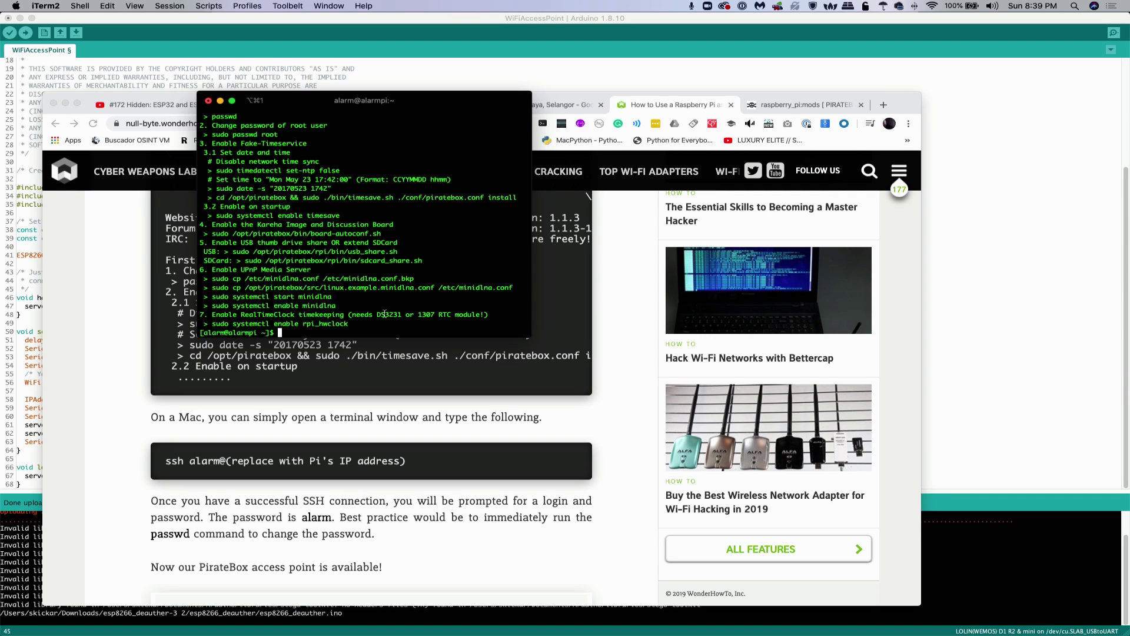
drag(531, 340, 841, 455)
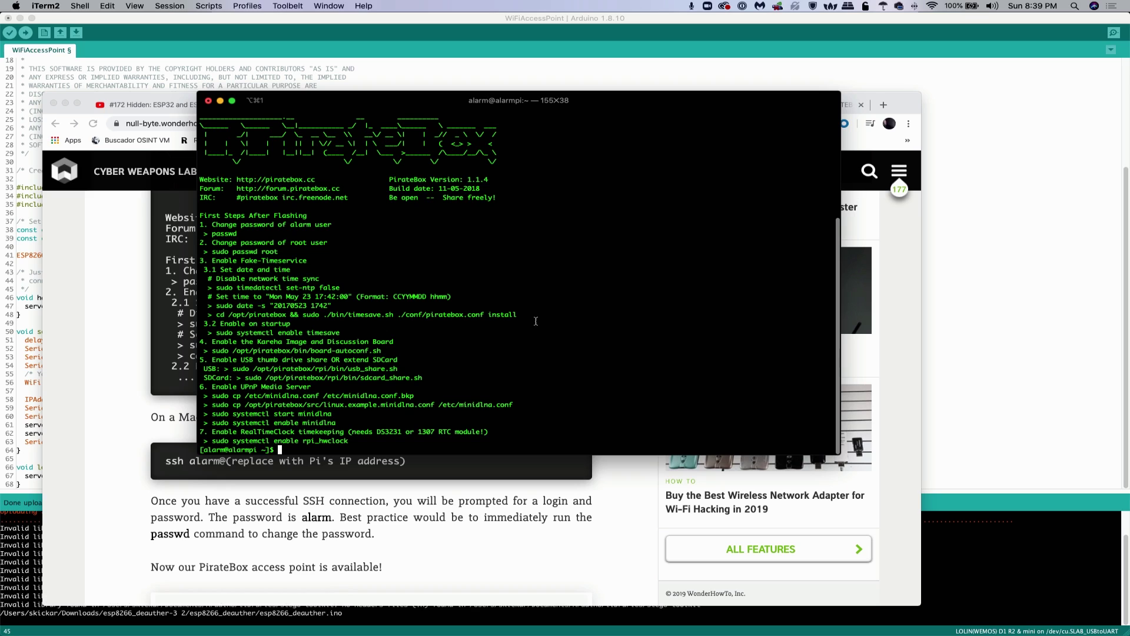
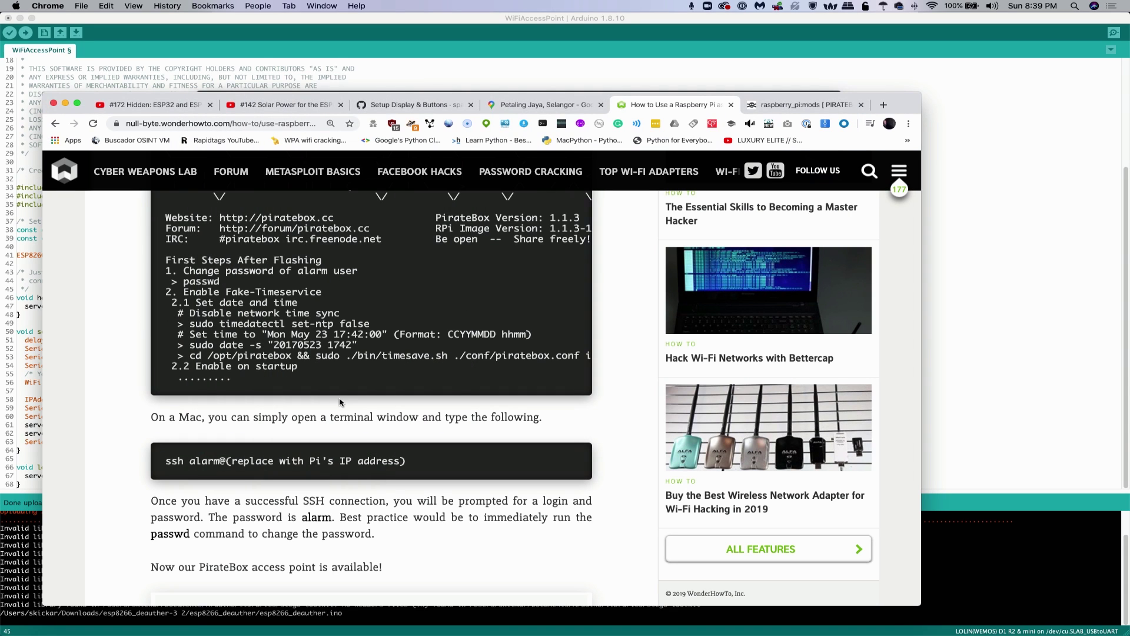
On the Raspberry Pi mods wiki page, copy the /boot/wifi_card.conf path from 'Switch used wifi adapter'
scroll(340, 402, down, 2)
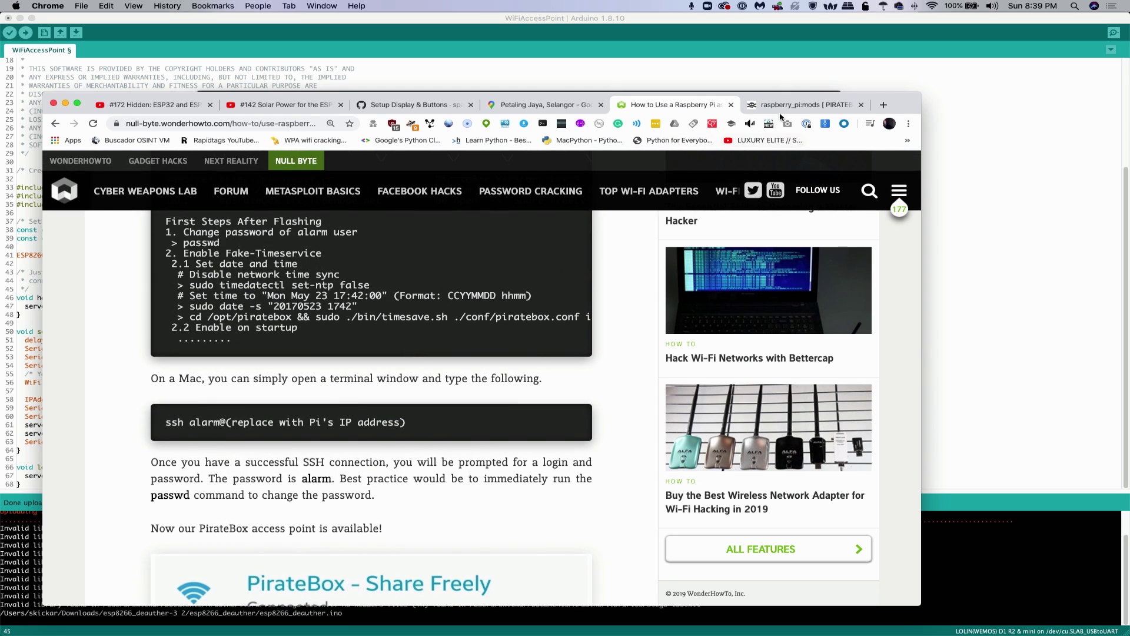
click(781, 111)
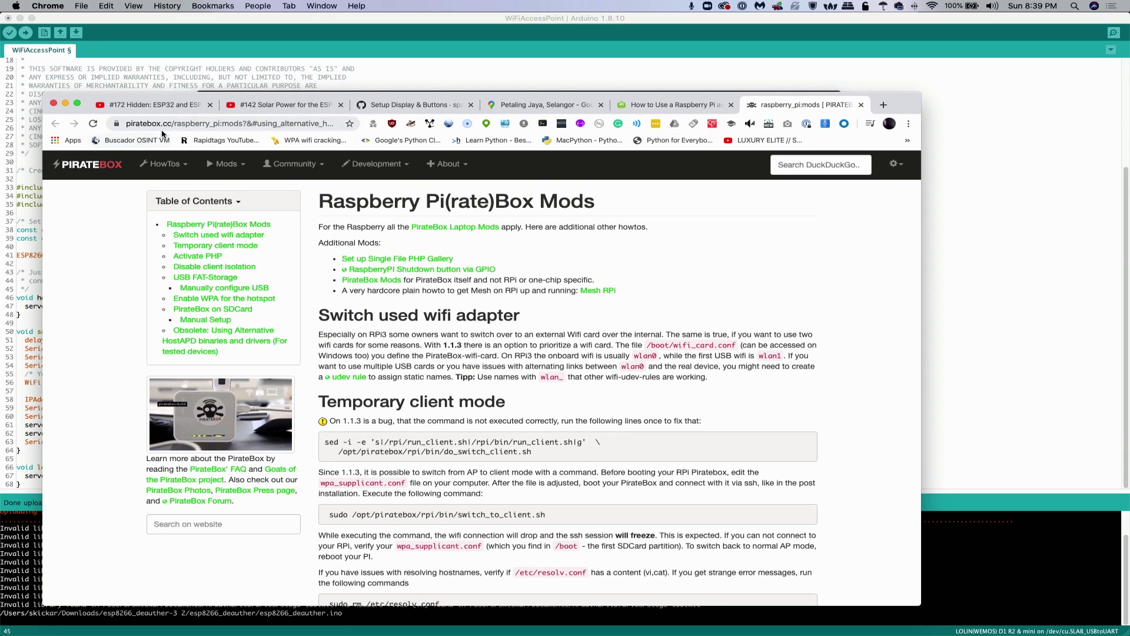
scroll(469, 465, down, 3)
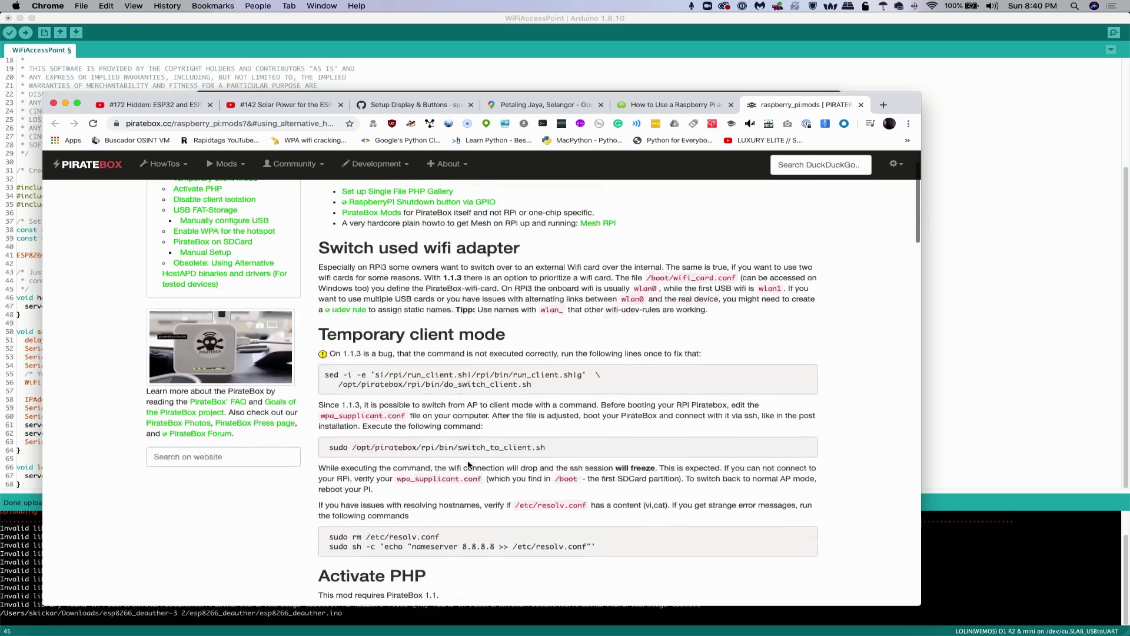
scroll(471, 459, up, 5)
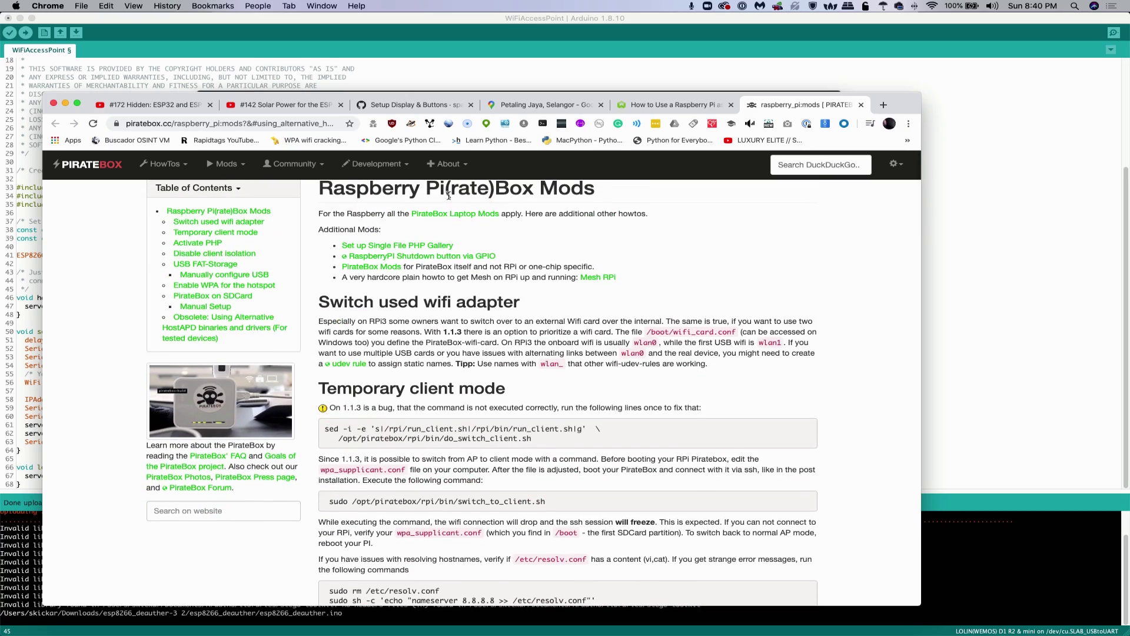
scroll(488, 426, down, 10)
scroll(488, 426, up, 10)
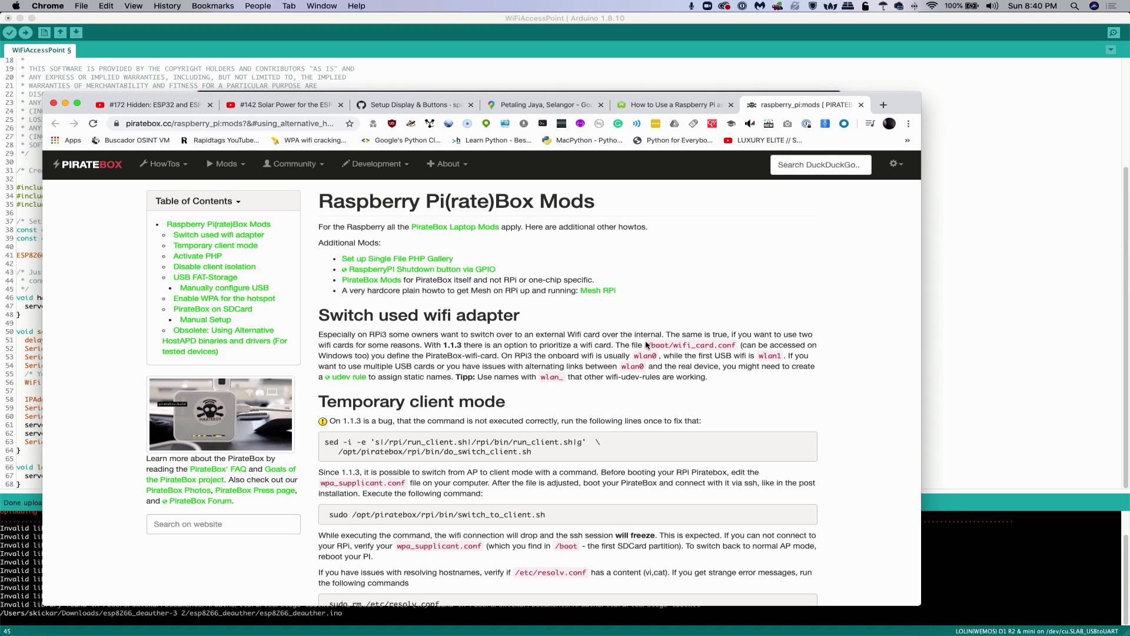
drag(647, 345, 736, 346)
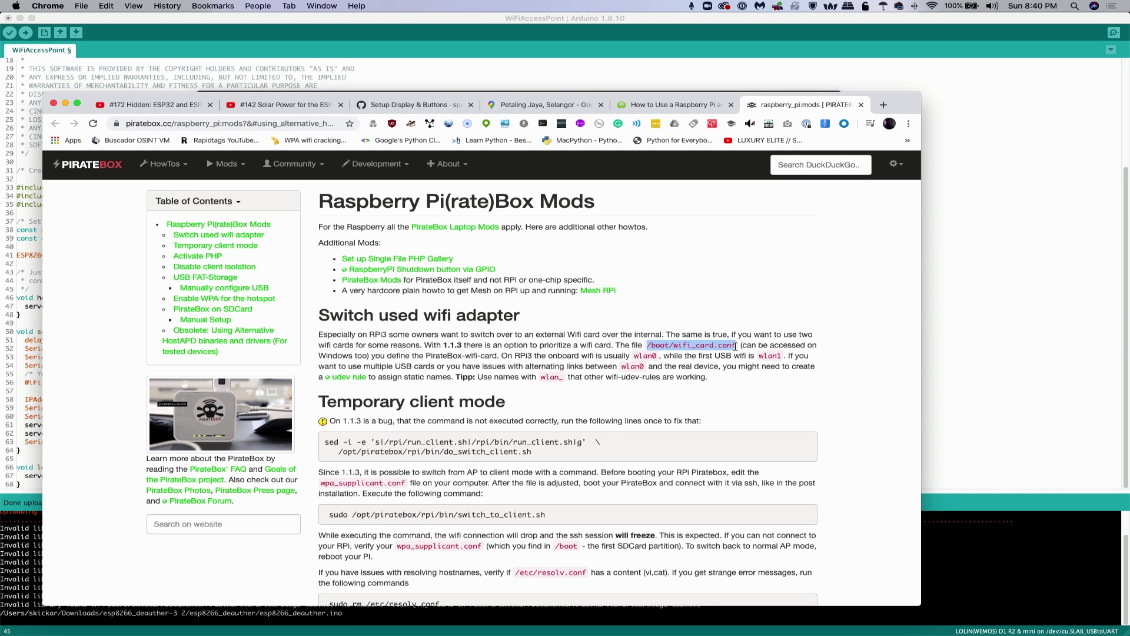
key(super+c)
In the PirateBox terminal, run nano on the pasted /boot/wifi_card.conf path to view its wlan1 setting
key(super+Tab)
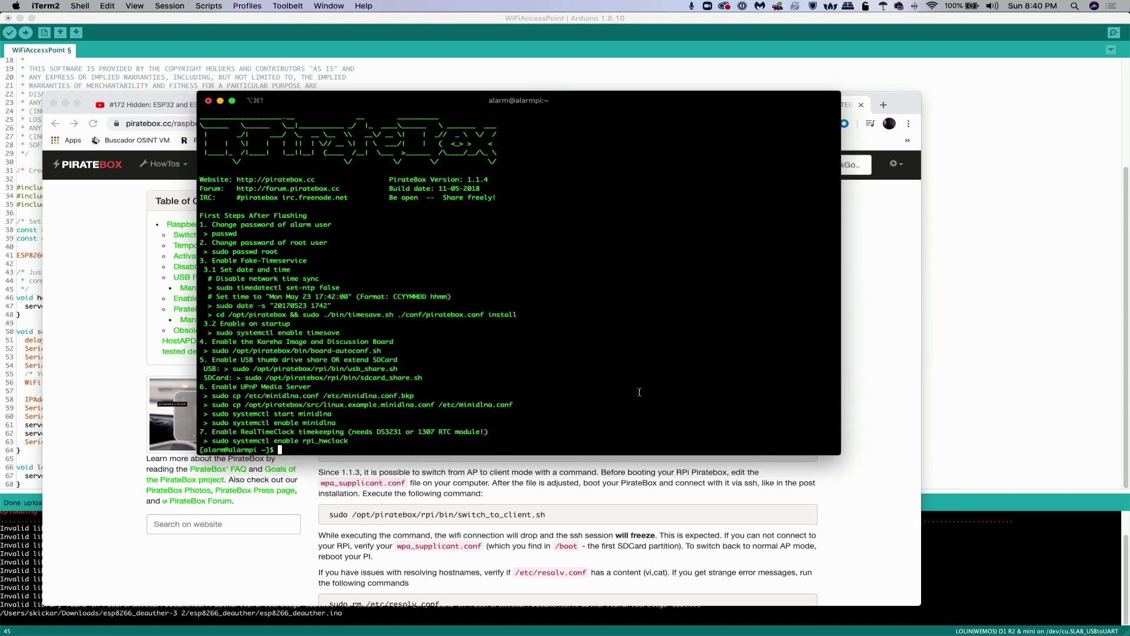
text(nano)
key(super+v)
key(Return)
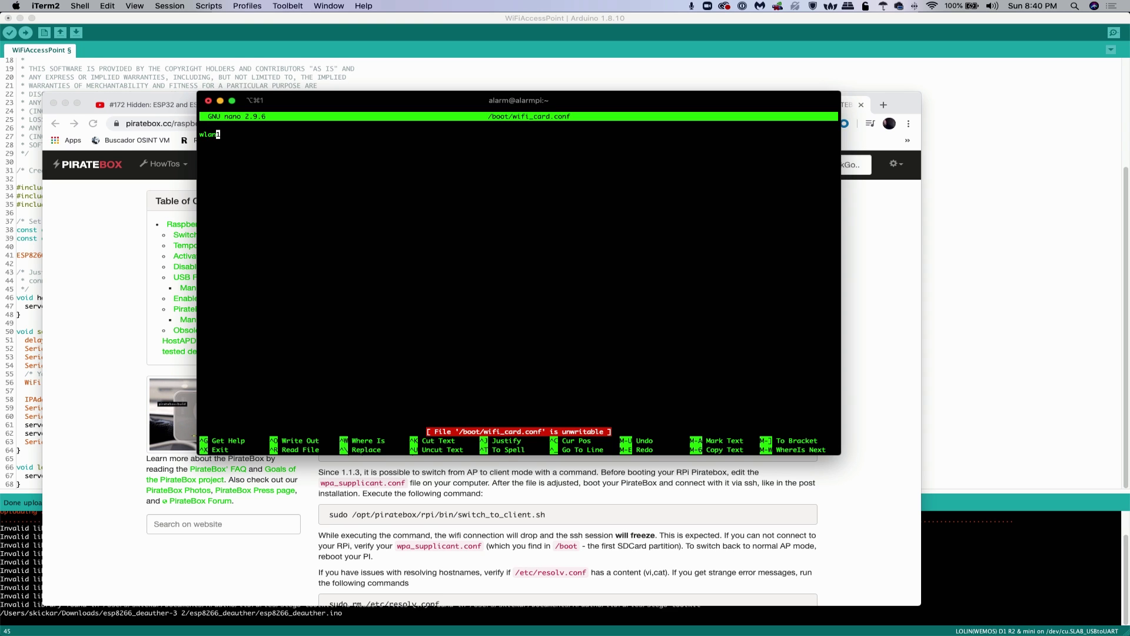
Exit nano without saving wifi_card.conf, then run ifconfig to list the Pi's network interfaces
key(ctrl+x)
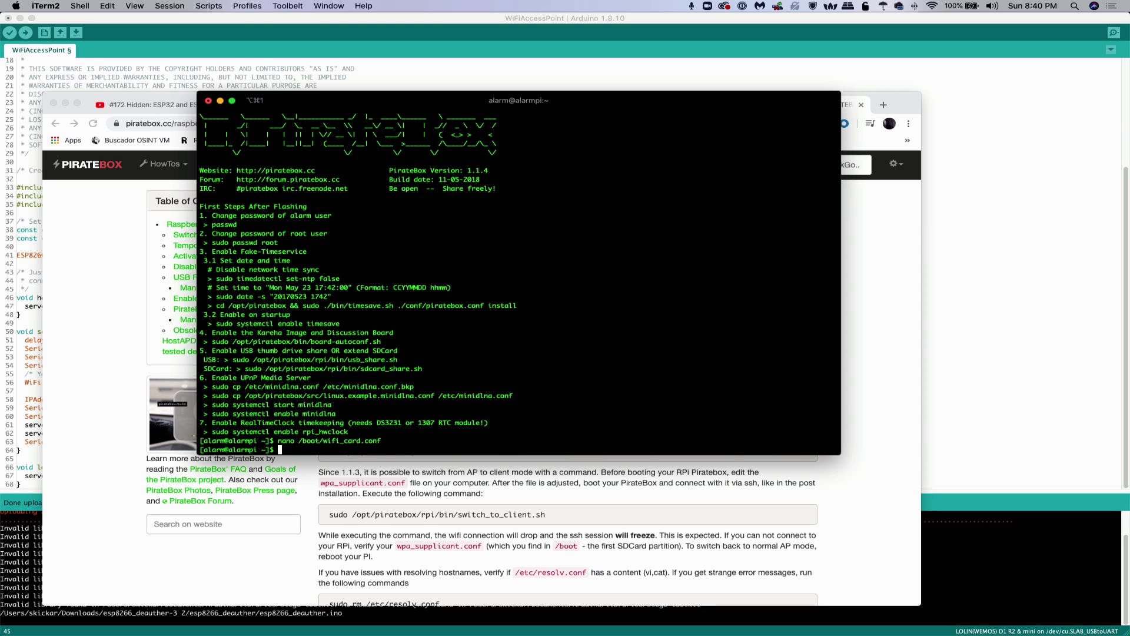
text(ifconfig)
key(Return)
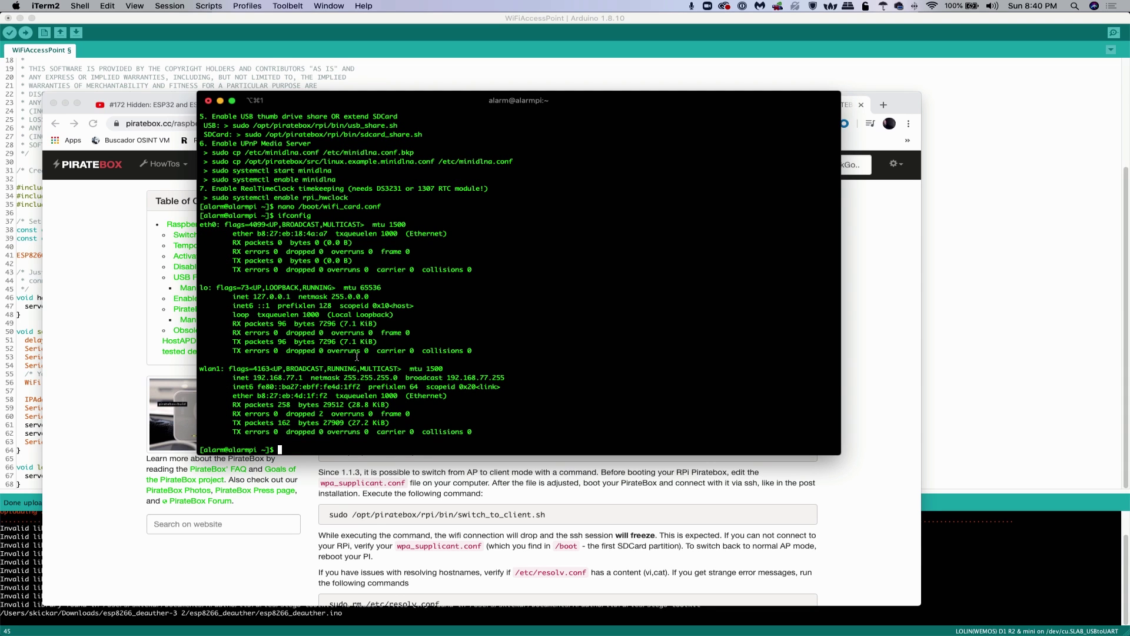
Run ip a to show wlan0 DOWN and wlan1 UP, then start an ifconfig command for wlan0
text(ip a)
key(Return)
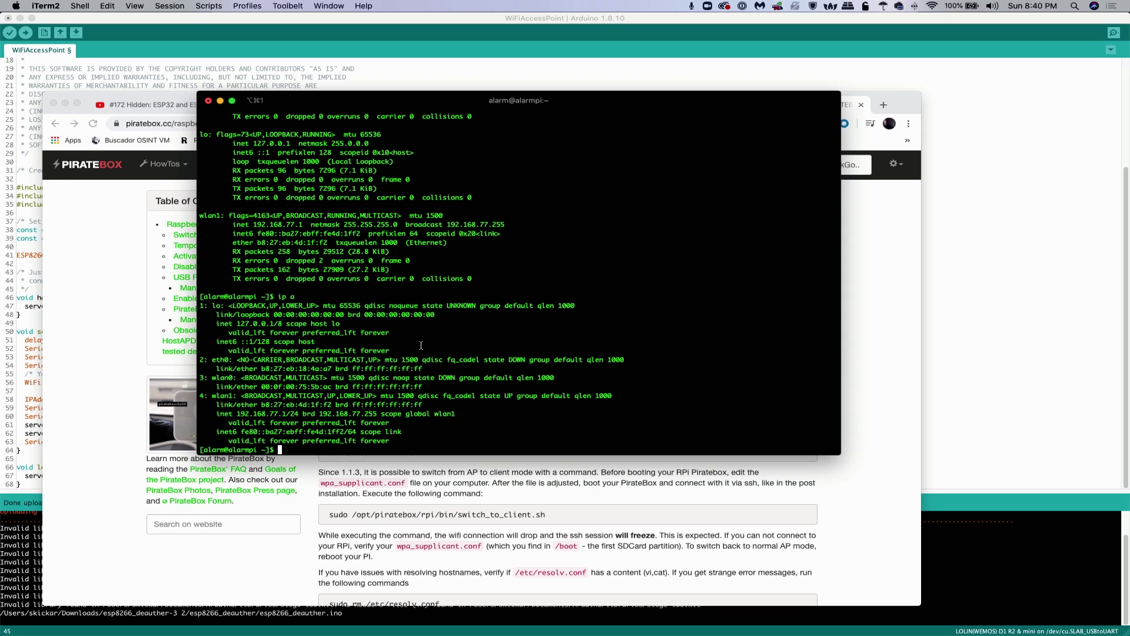
text(ifconfig wlwan)
key(BackSpace)
key(BackSpace)
key(BackSpace)
Run ifconfig wlan0 up, then after the permission error rerun it as sudo with sudo !!
text(an0 up)
key(Return)
text(sudo !!)
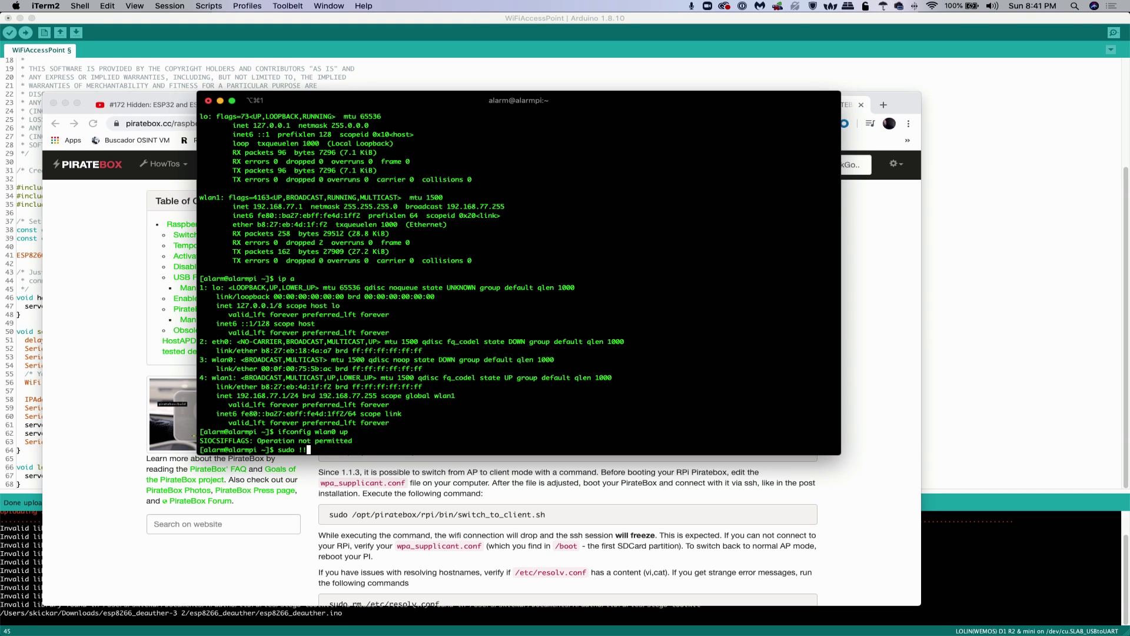
key(Return)
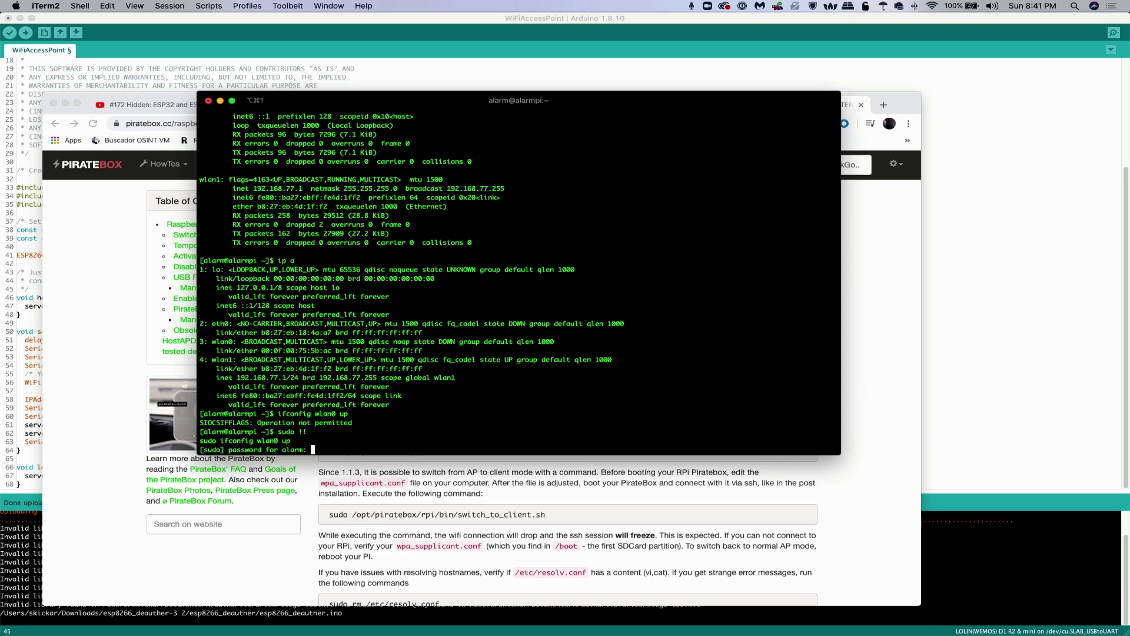
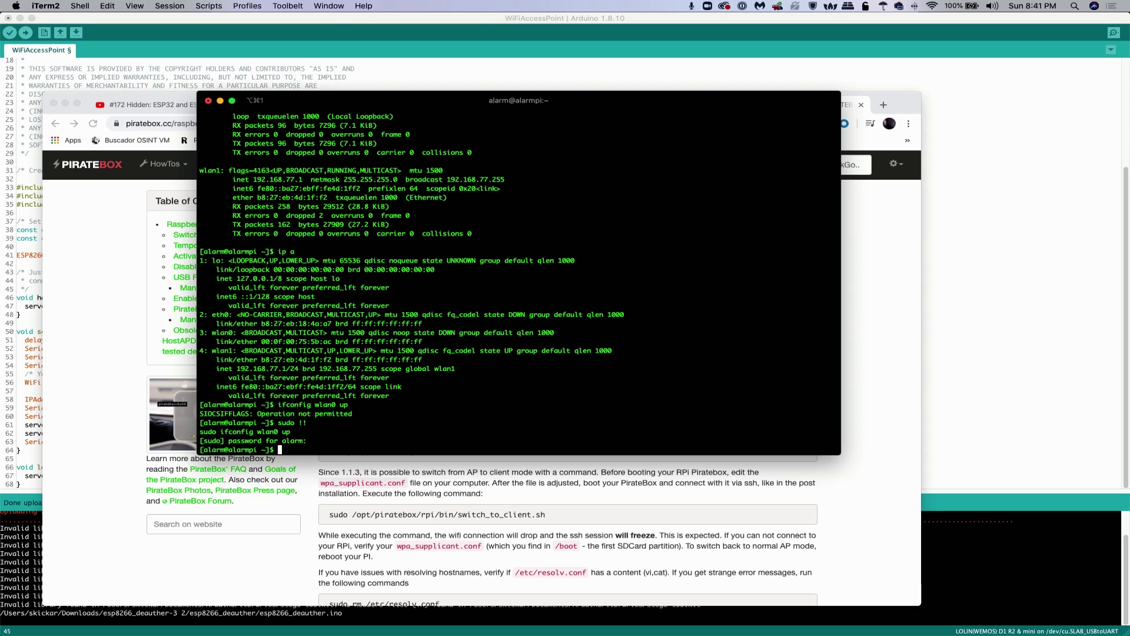
Run ifconfig, check that wlan0 is up and wlan1 is at 192.168.77.1, and enlarge the terminal font
text(ifconfig)
key(Return)
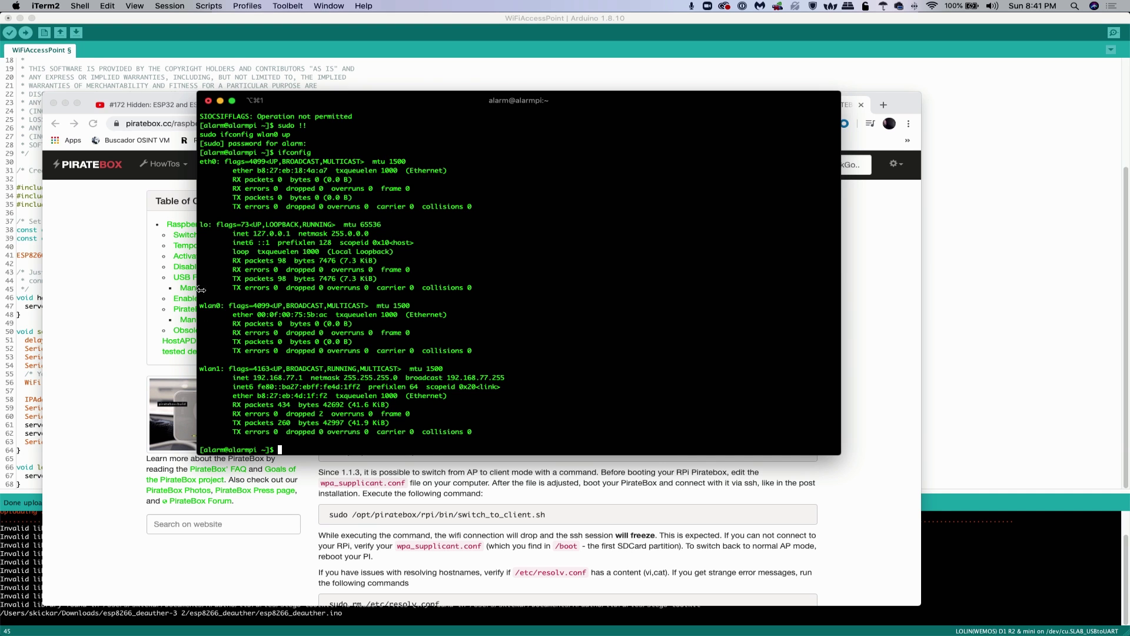
triple_click(216, 306)
click(216, 306)
key(super+equal)
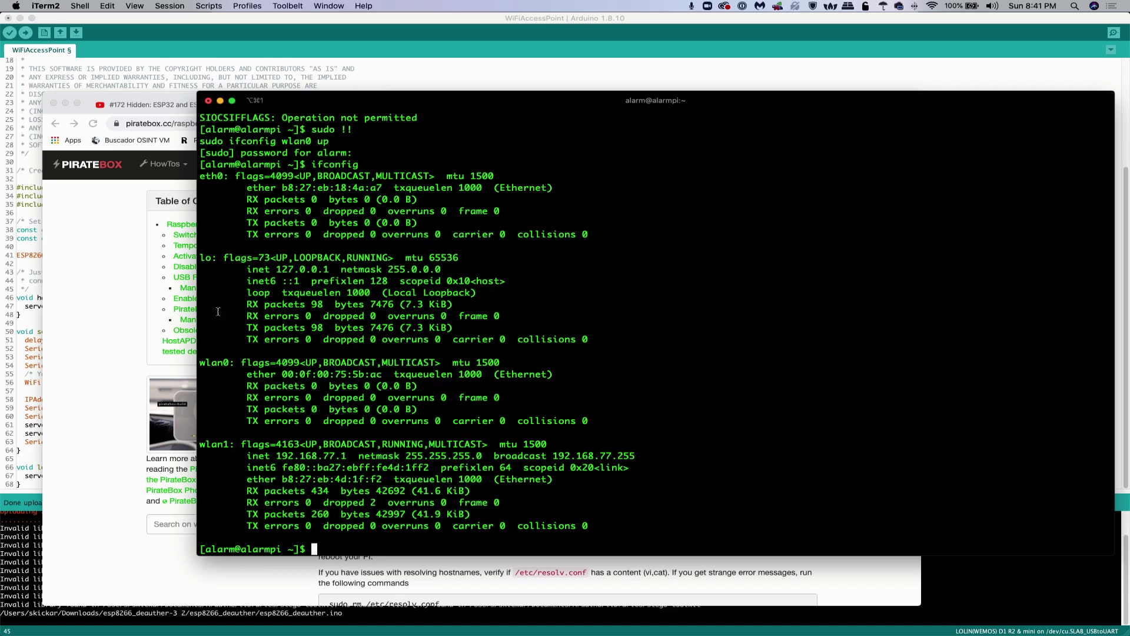
triple_click(210, 445)
click(267, 454)
Edit /boot/wifi_card.conf in nano, changing wlan1 to wlan0 and back, then exit with a save prompt
key(Up)
key(Up)
key(Up)
key(Up)
key(Up)
key(Up)
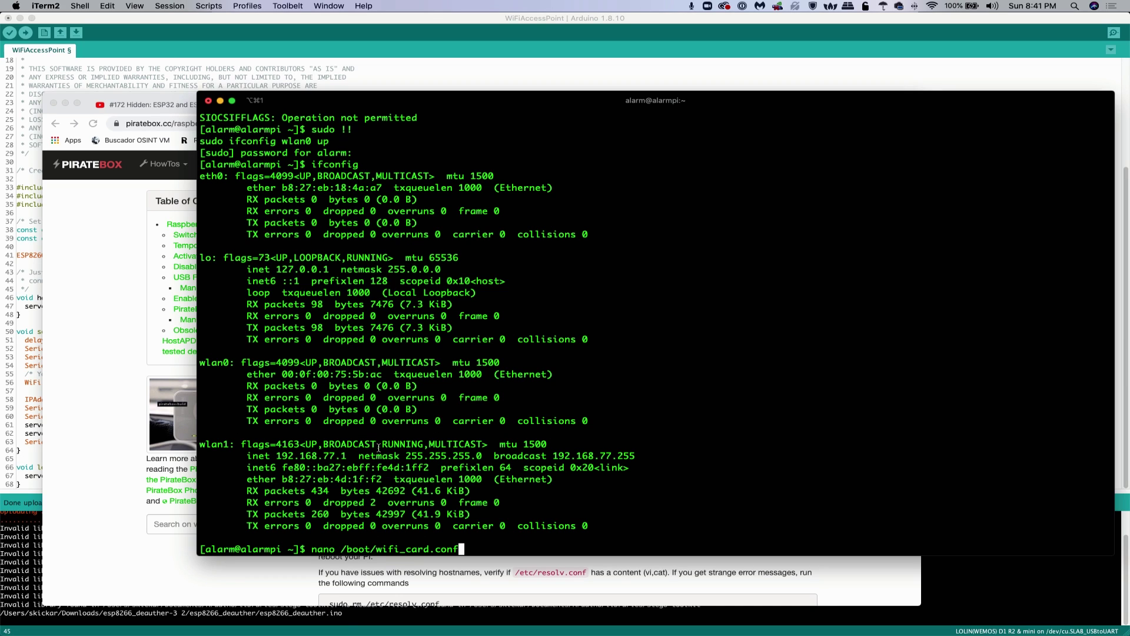
key(Return)
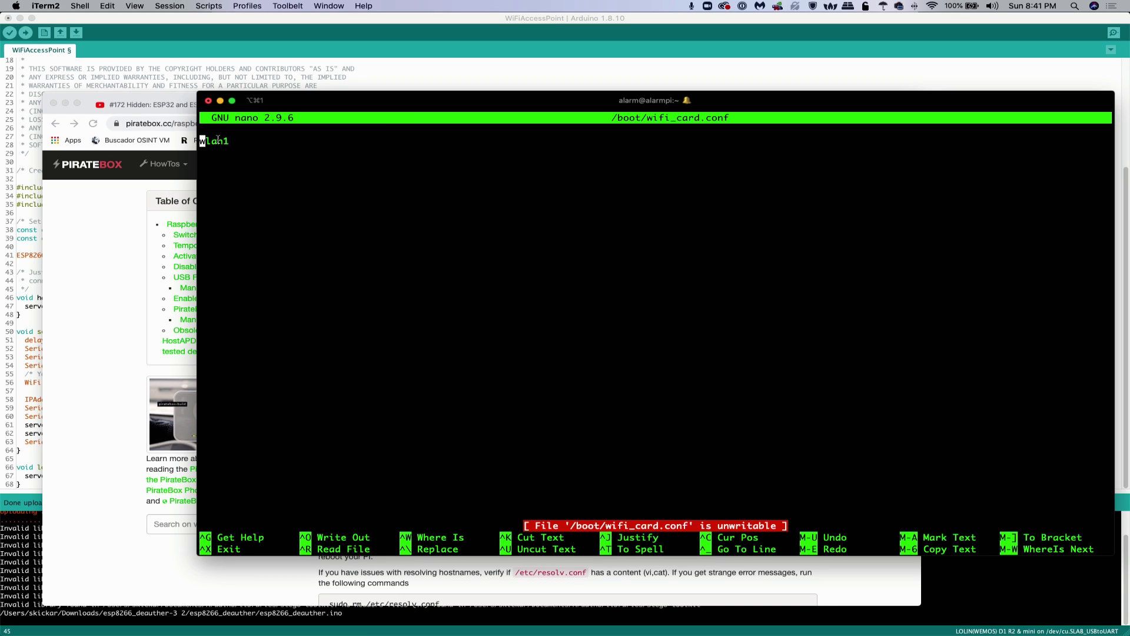
key(Right)
key(Right)
key(Right)
key(Right)
key(Right)
key(BackSpace)
text(0)
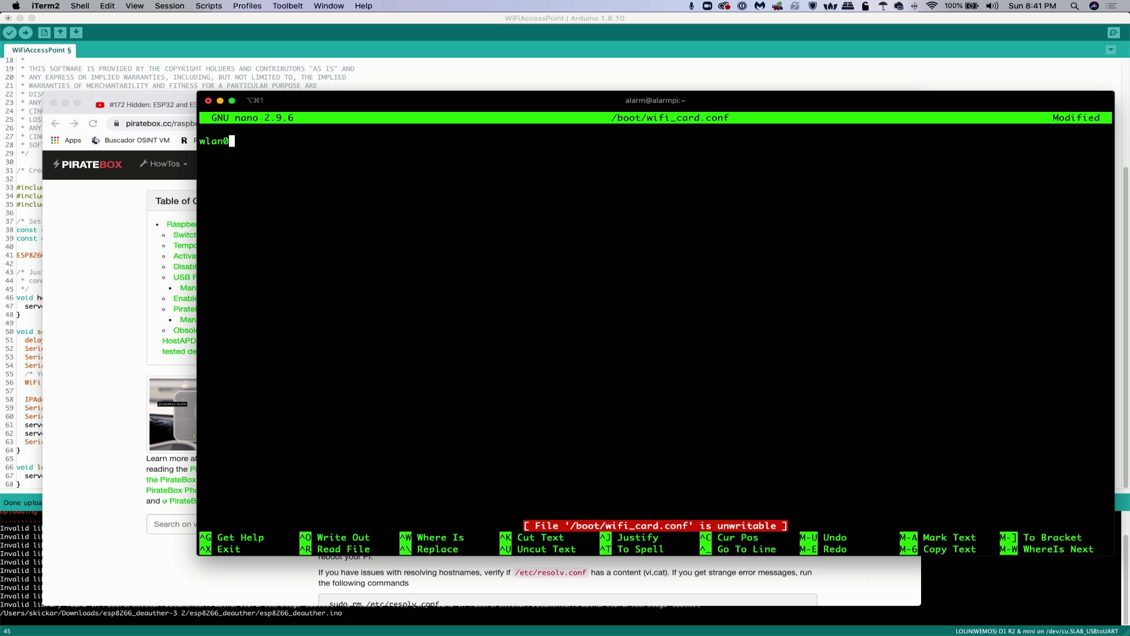
key(BackSpace)
text(1)
key(ctrl+x)
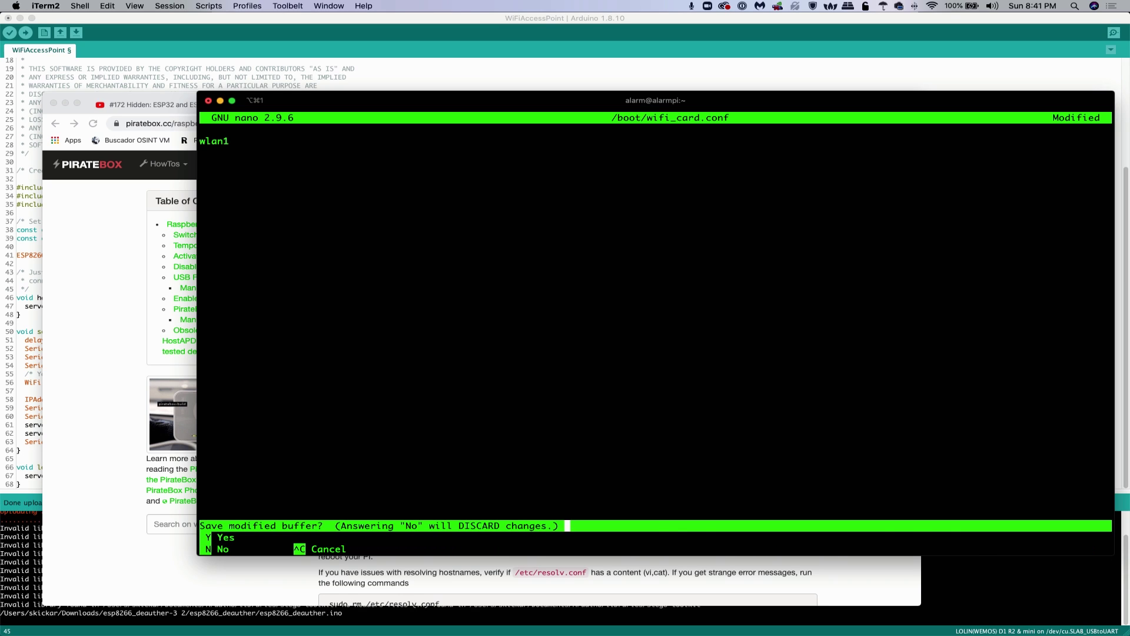
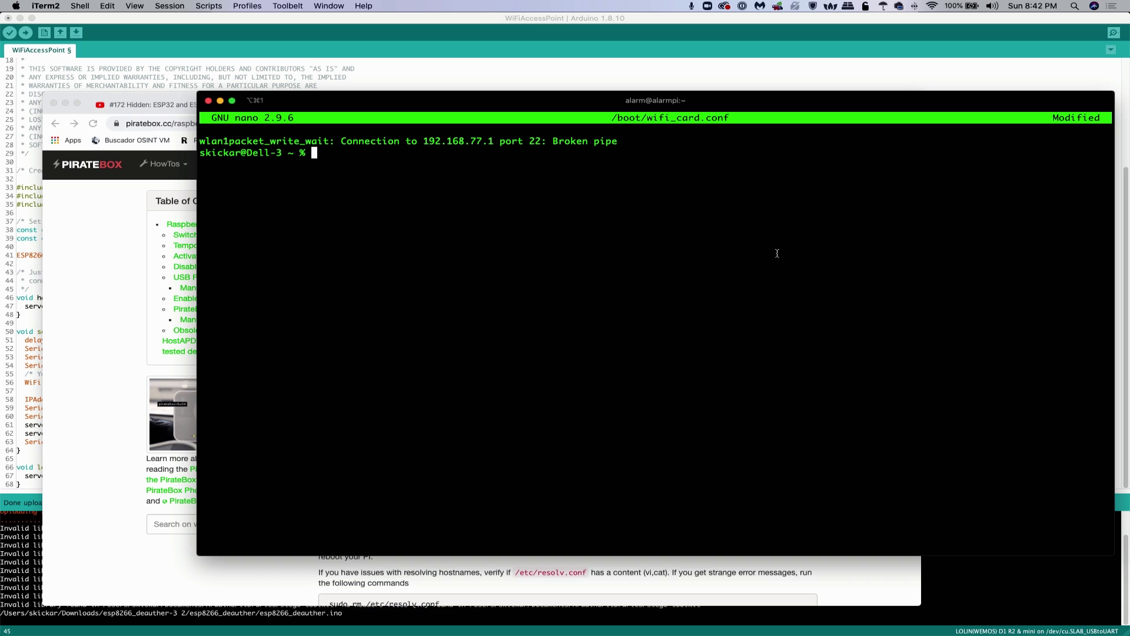
Confirm the Wi-Fi network, then rerun the previous ssh command to 192.168.77.1 to reach the password prompt
click(933, 6)
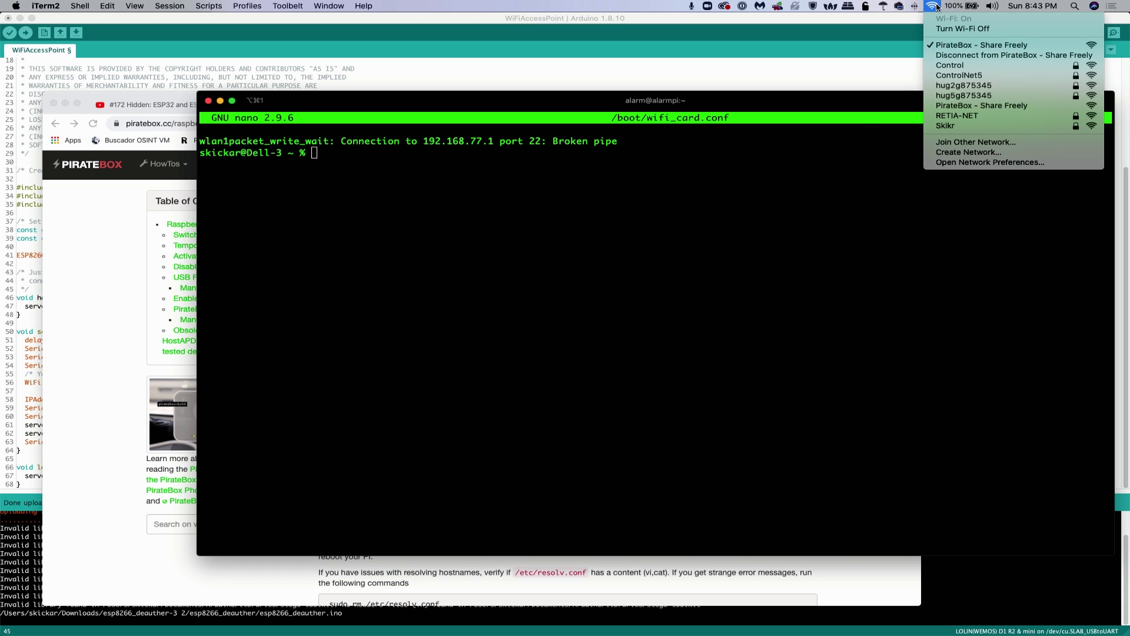
click(934, 8)
key(Up)
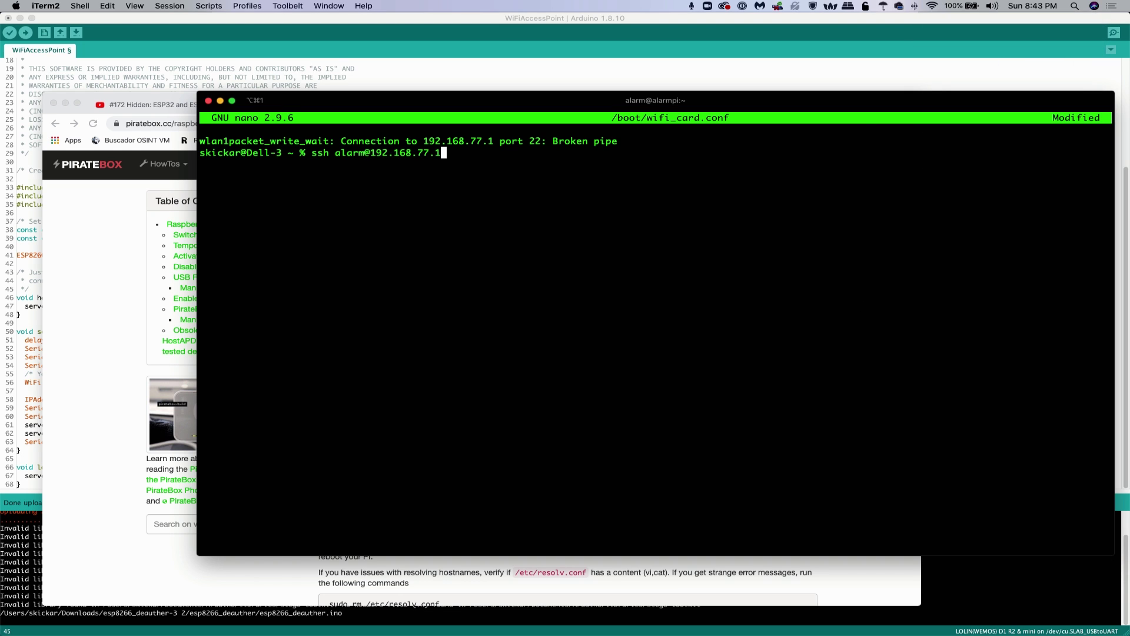
key(Return)
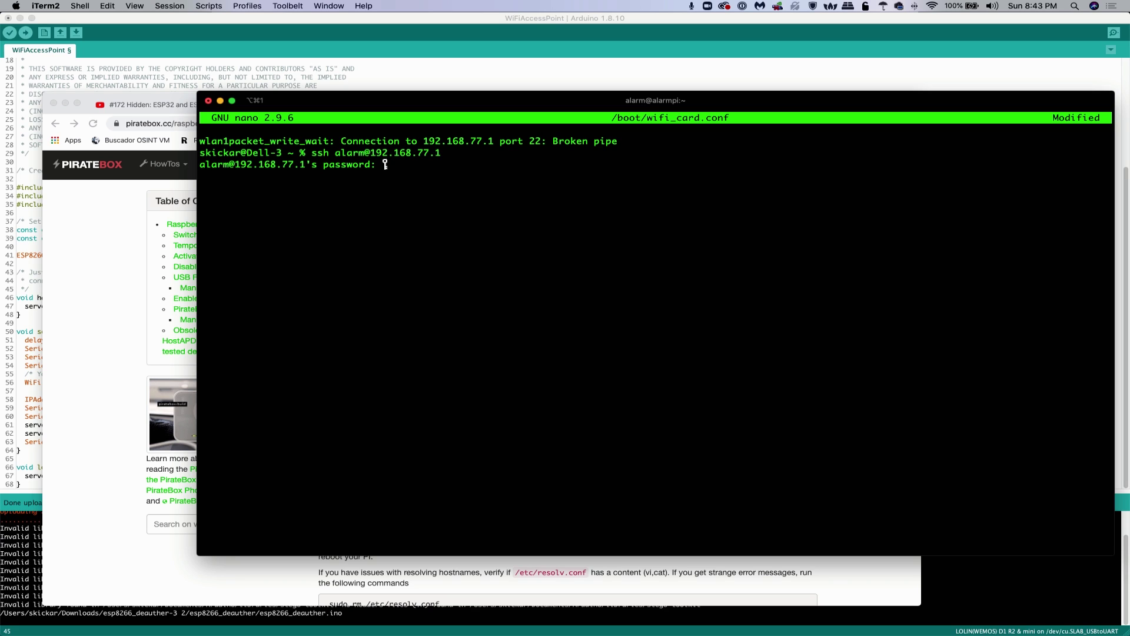
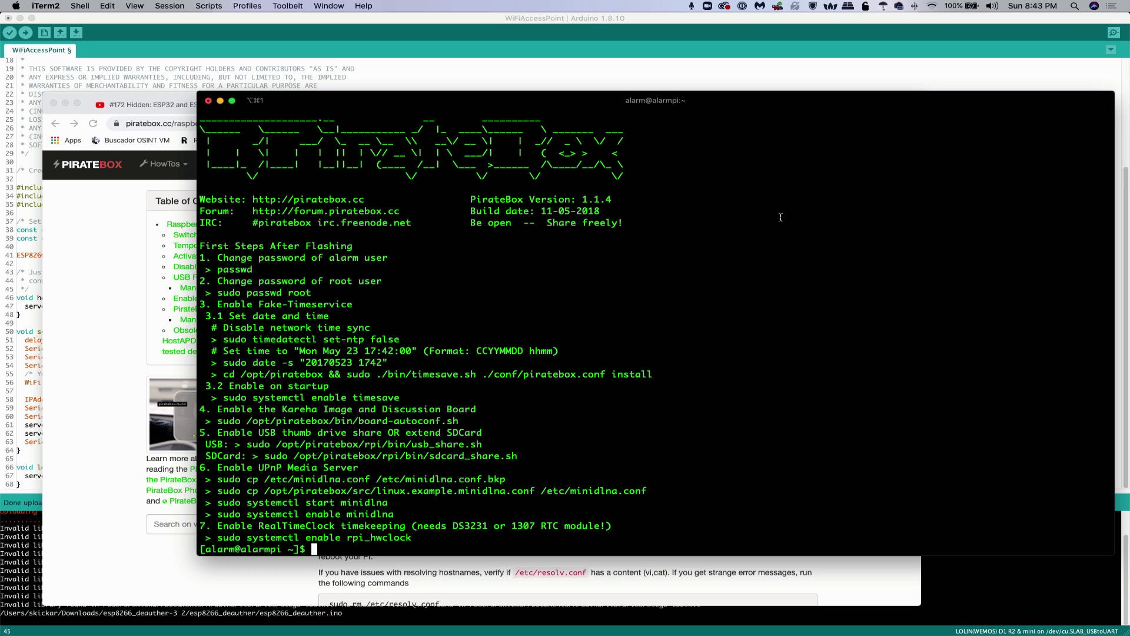
Run ifconfig to list the Pi's interfaces: eth0, lo, and wlan1 at 192.168.77.1
text(ifconfig)
key(Return)
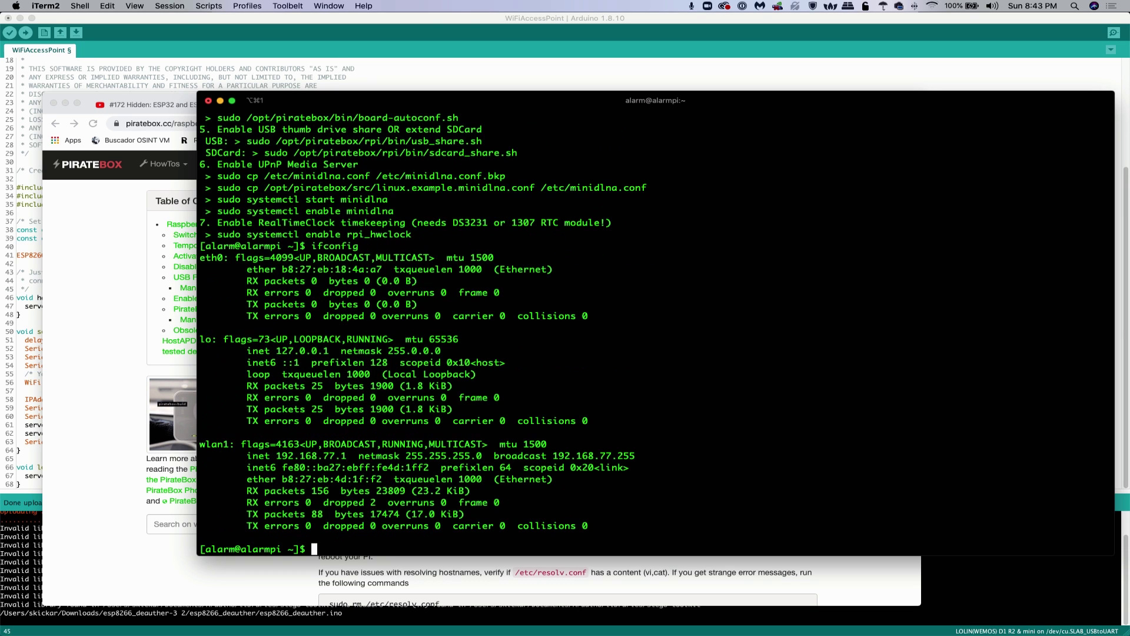
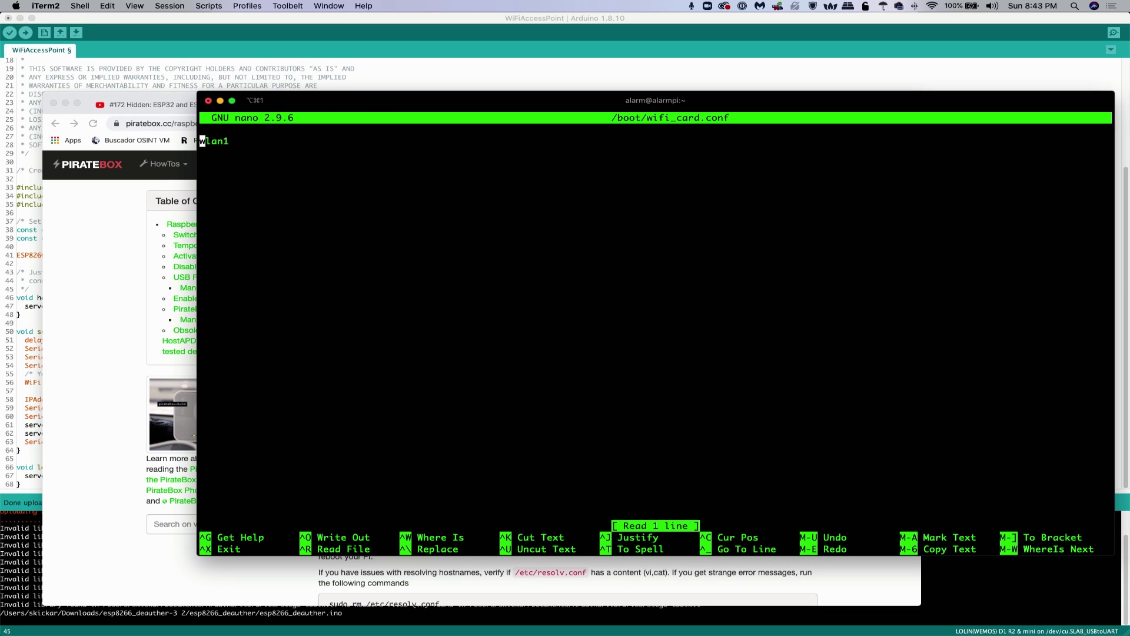
Quit nano and reopen /boot/wifi_card.conf as root by prefixing the nano command with sudo
key(Right)
key(Right)
key(Right)
key(Right)
key(ctrl+x)
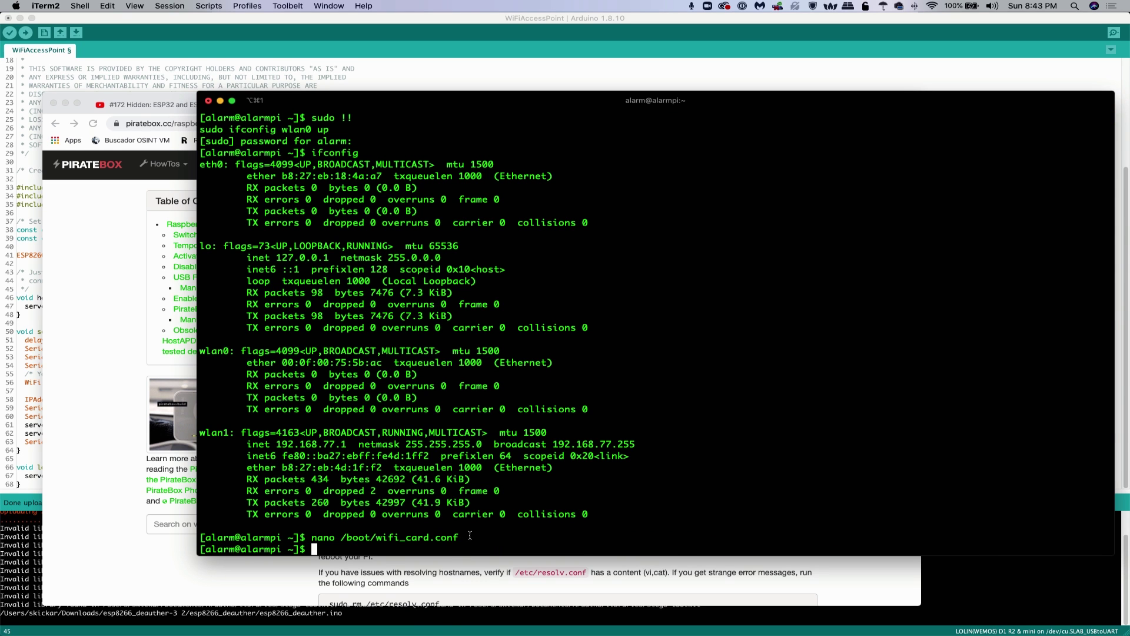
key(Up)
key(Home)
text(sudo)
key(Return)
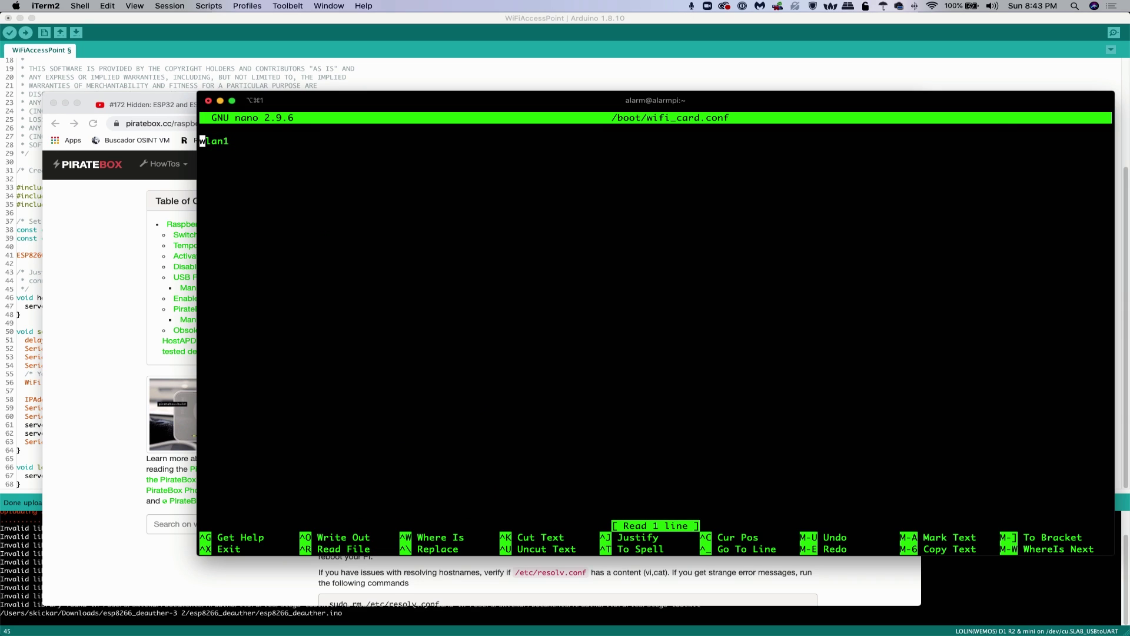
Change the interface in the file from wlan1 to wlan0
key(Right)
key(Right)
key(Right)
key(Right)
key(Right)
key(BackSpace)
text(0)
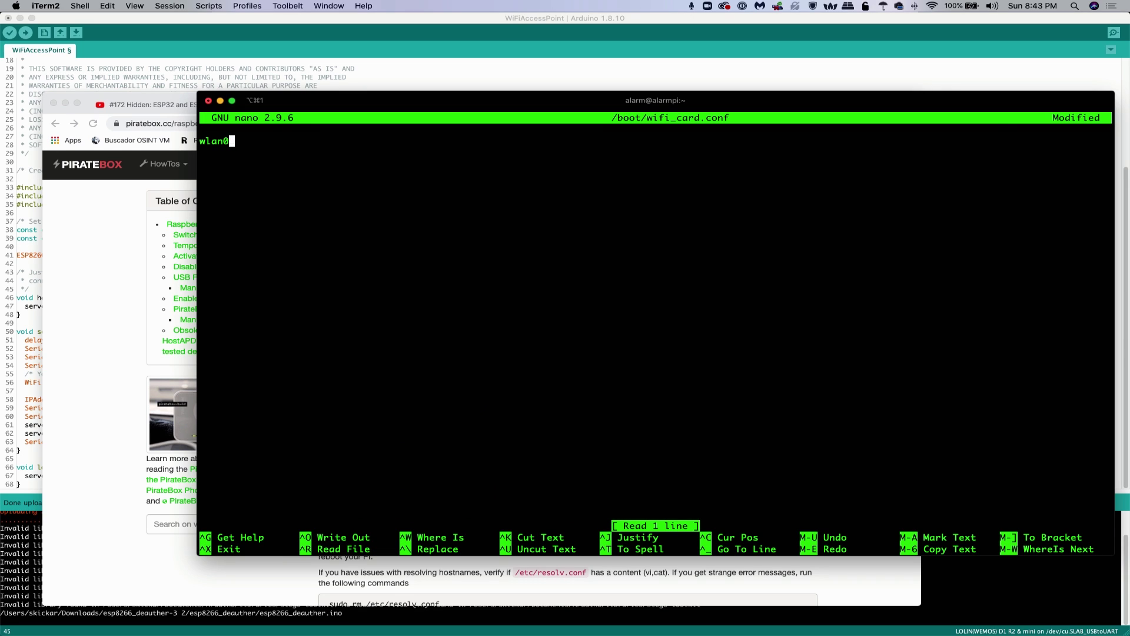
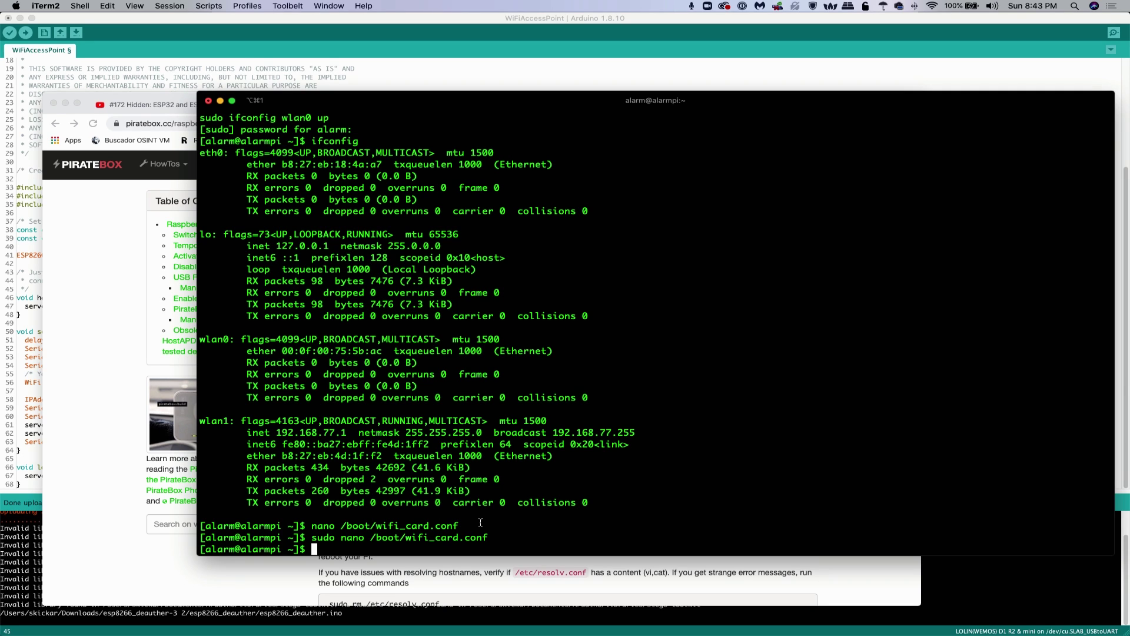
Reopen /boot/wifi_card.conf with sudo nano and change the interface entry from wlan0 to wlan1
key(Up)
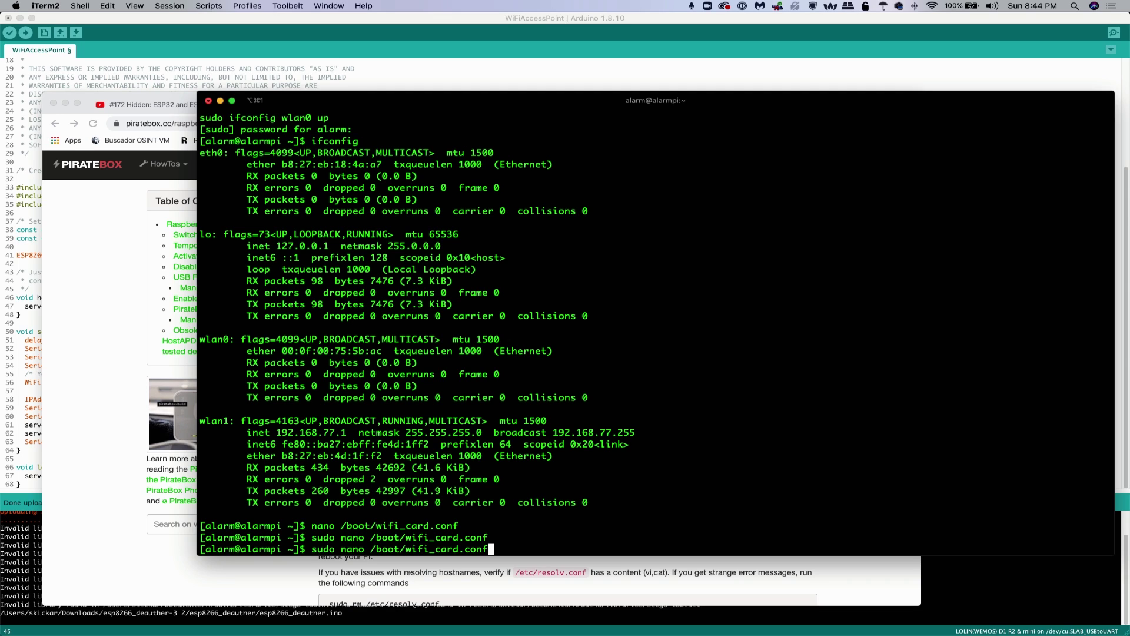
key(Return)
key(Right)
key(Right)
key(Right)
key(Right)
key(Right)
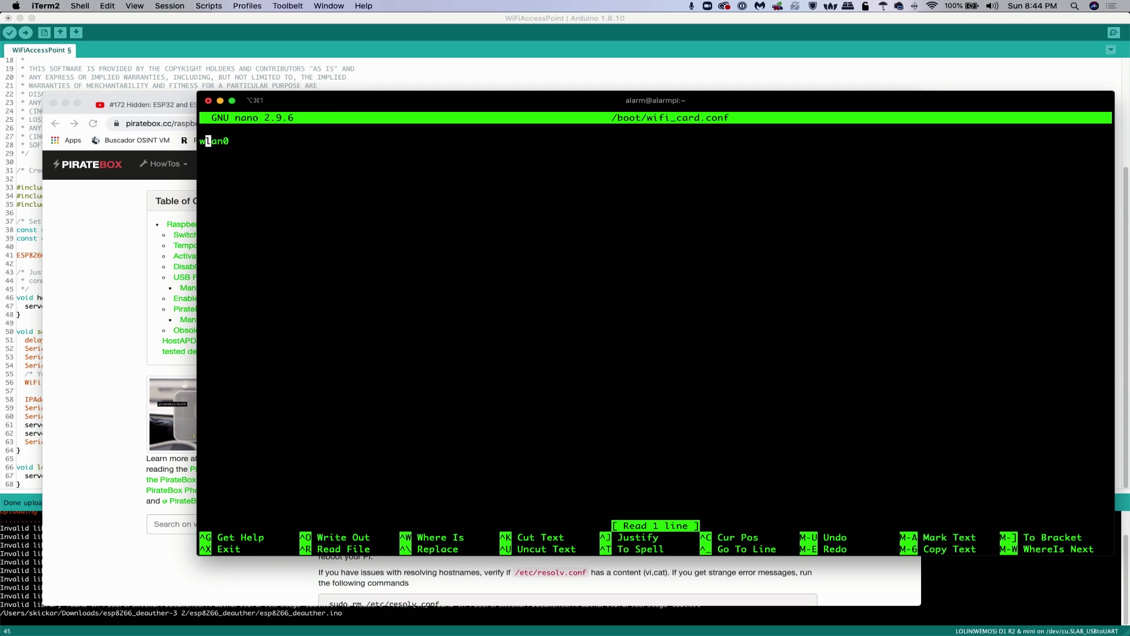
key(BackSpace)
text(1)
key(Return)
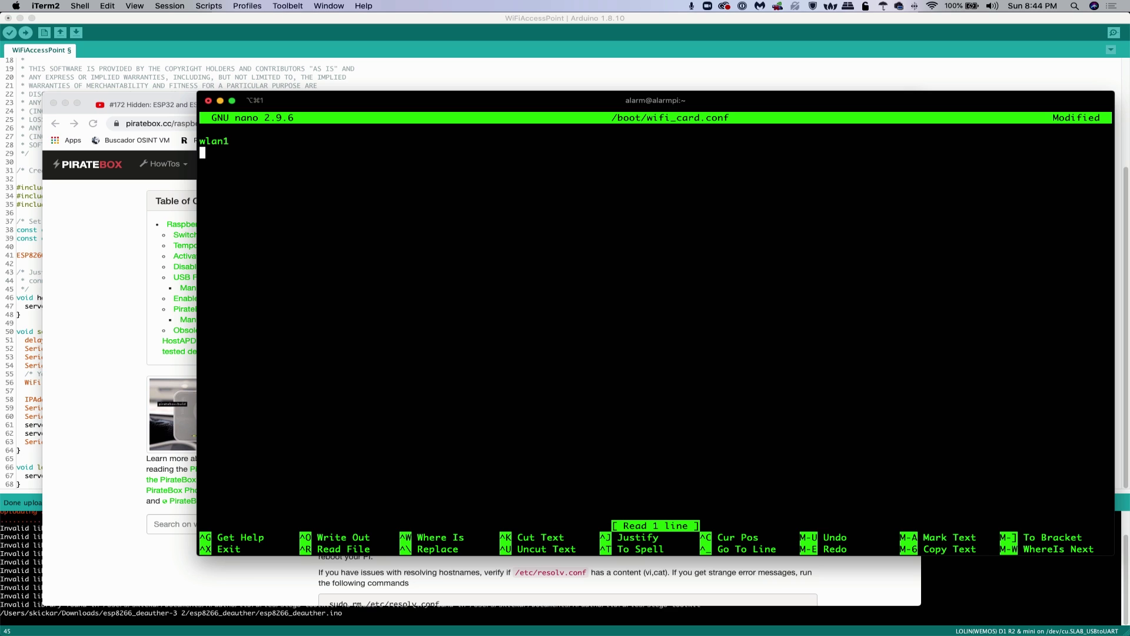
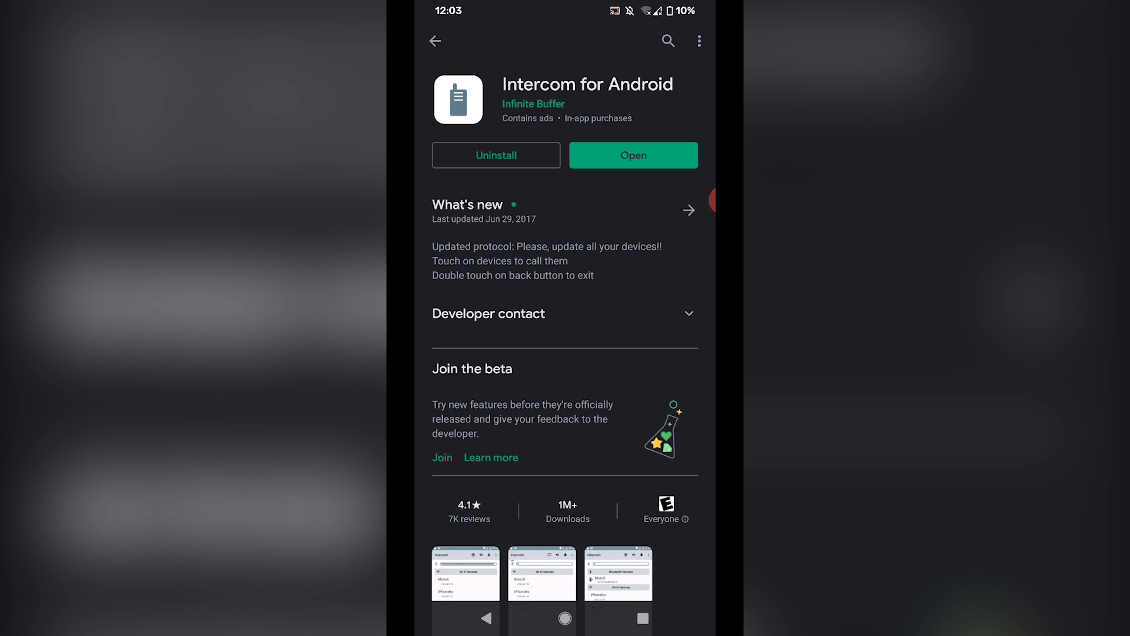
Open the PirateBox – Share Freely sign-in page from Wi-Fi settings, scroll through it, then leave it
drag(566, 9, 565, 236)
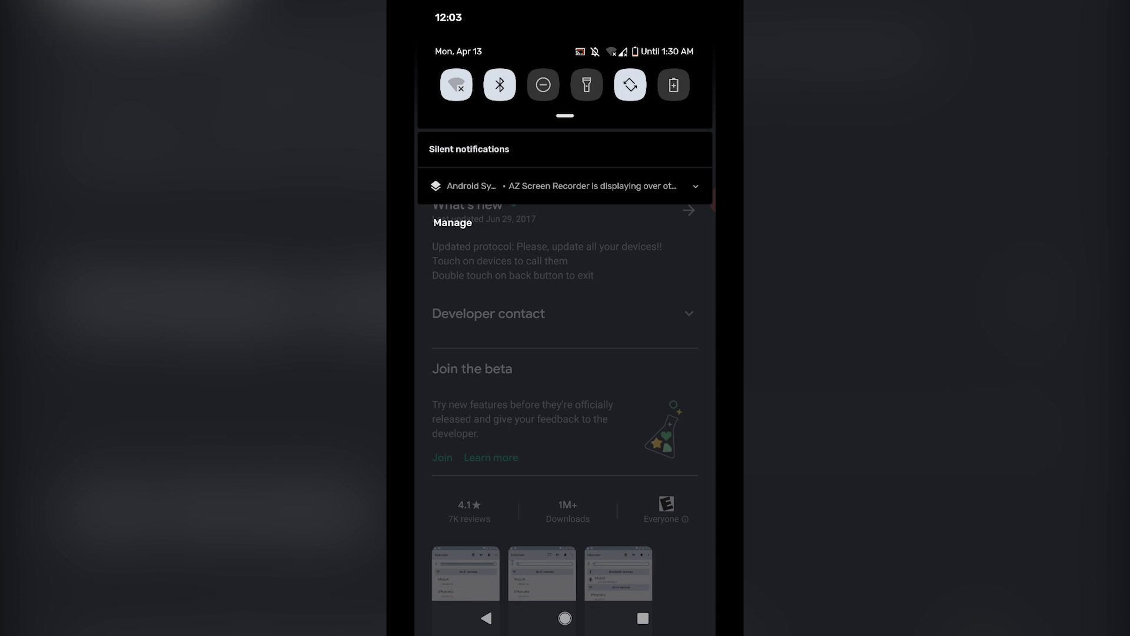
click(456, 84)
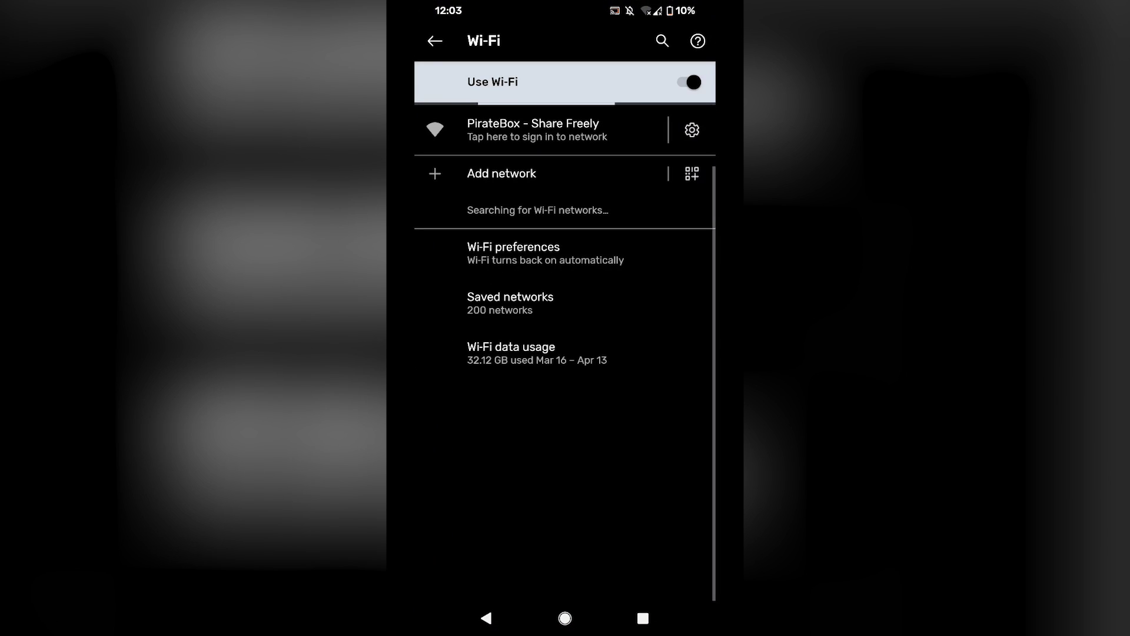
click(533, 129)
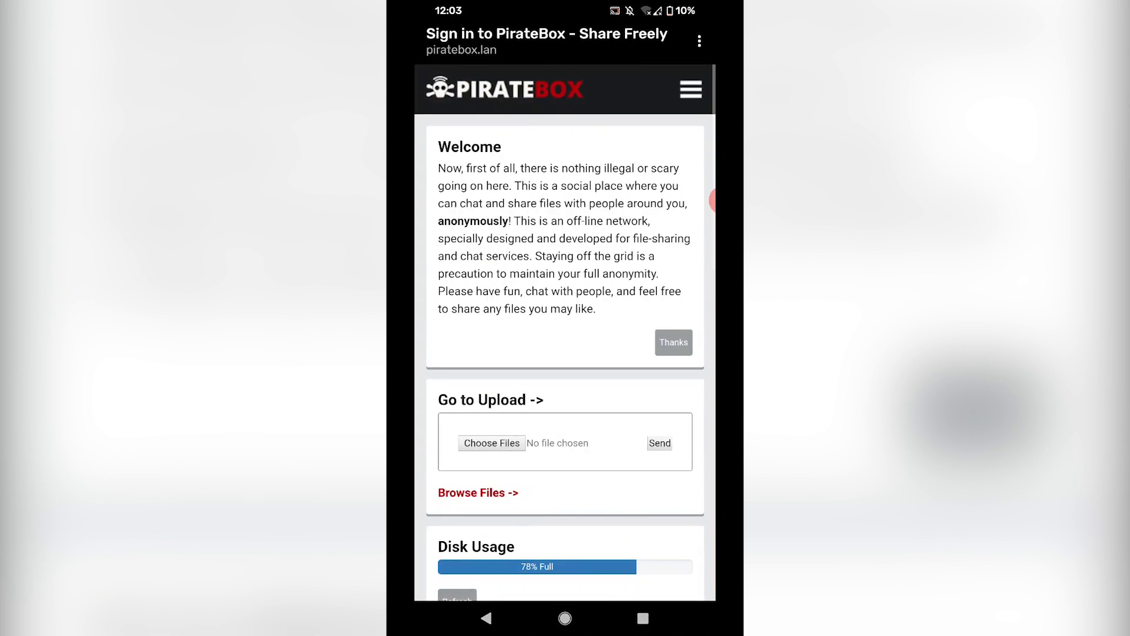
scroll(565, 330, down, 2)
scroll(565, 329, up, 1)
scroll(565, 330, down, 10)
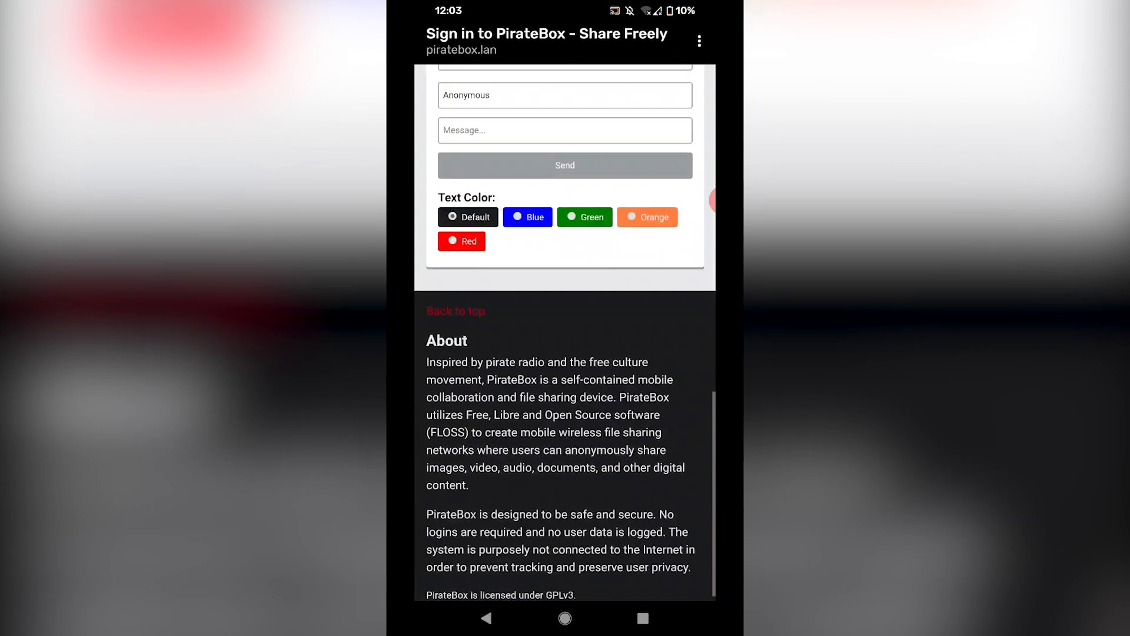
scroll(565, 329, up, 10)
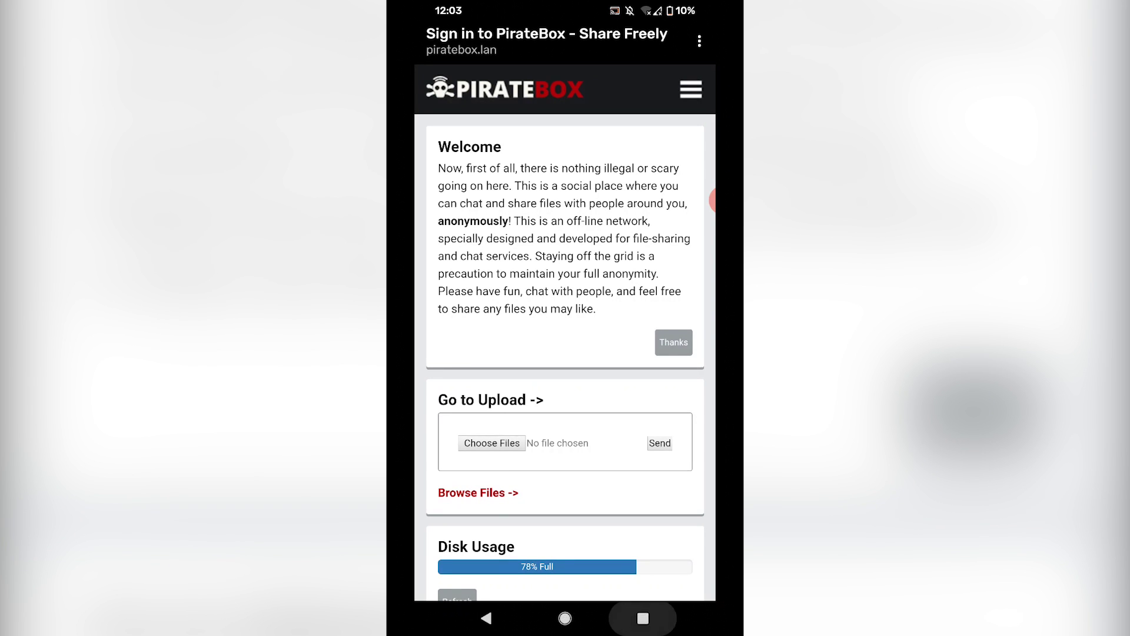
key(Escape)
Go to the home screen and launch Intercom for Android from its Play Store listing
key(Home)
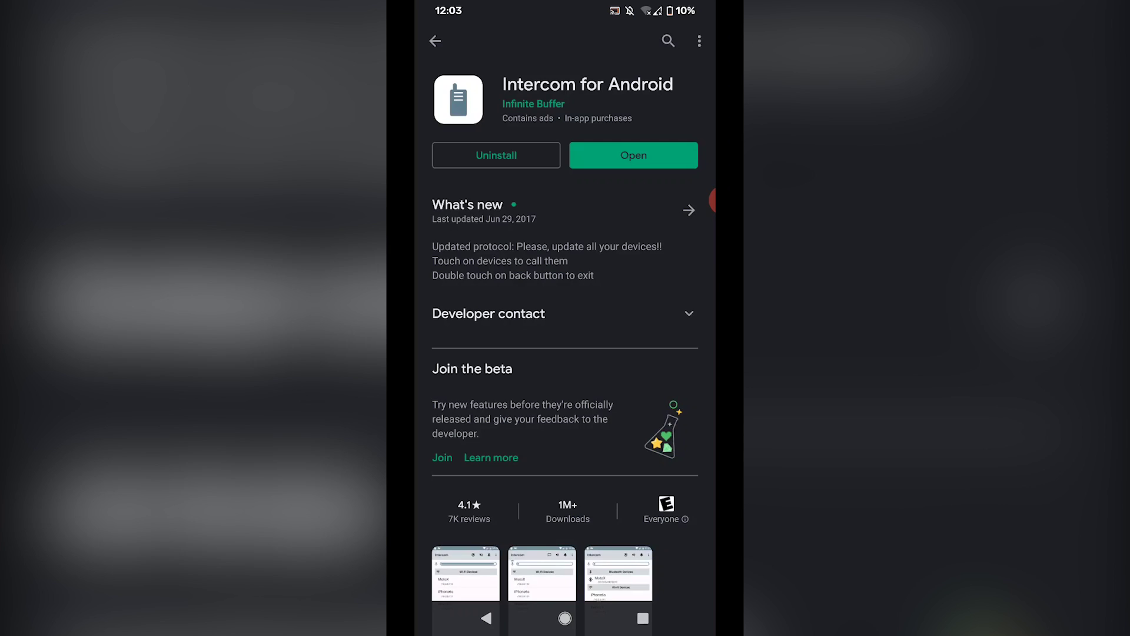
scroll(565, 317, down, 1)
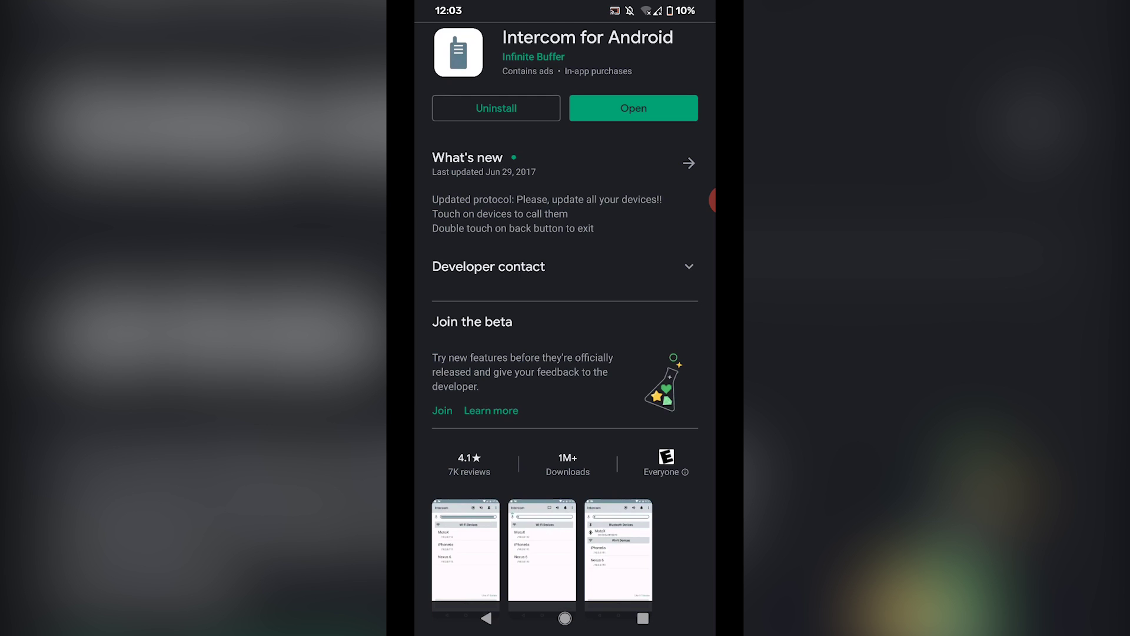
scroll(565, 318, up, 1)
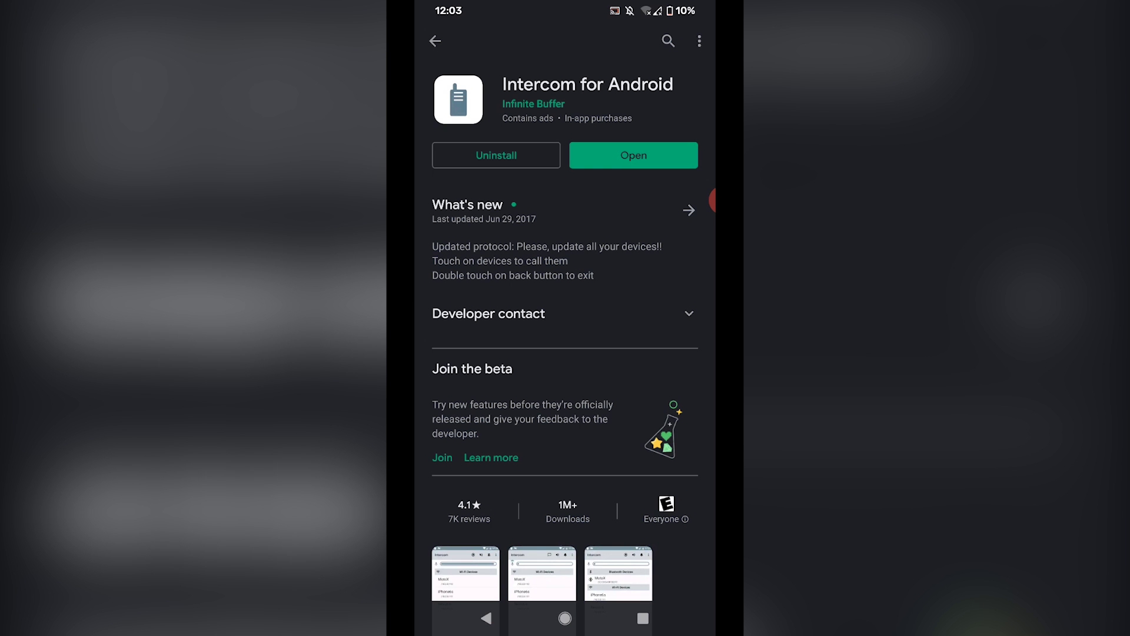
click(634, 155)
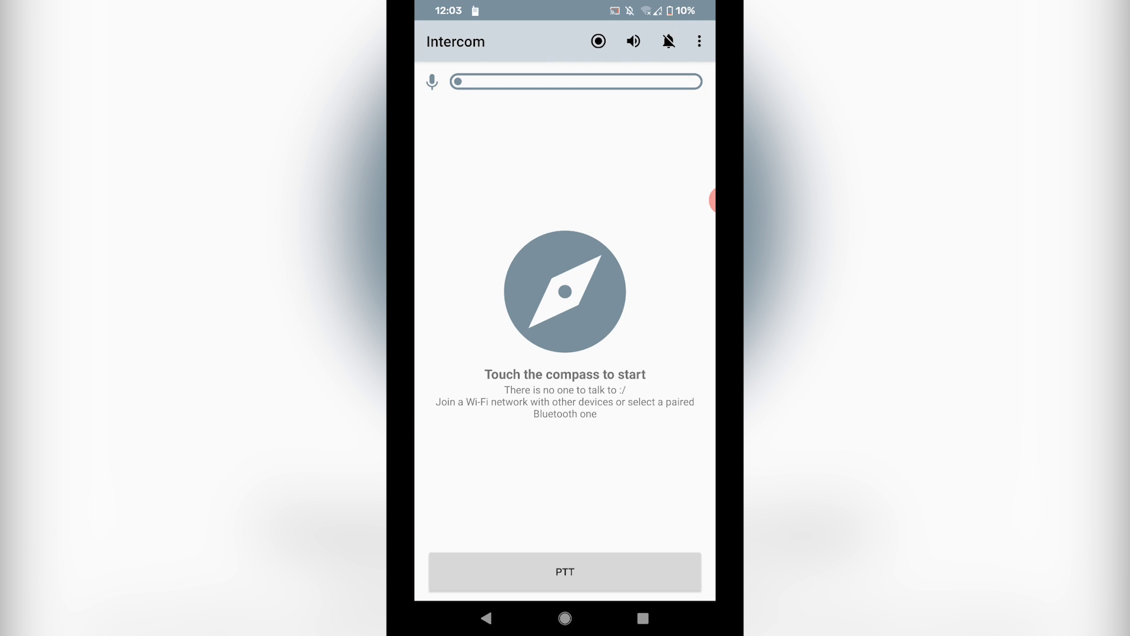
Try a Bluetooth device search, then dismiss it and the notification shade
click(565, 291)
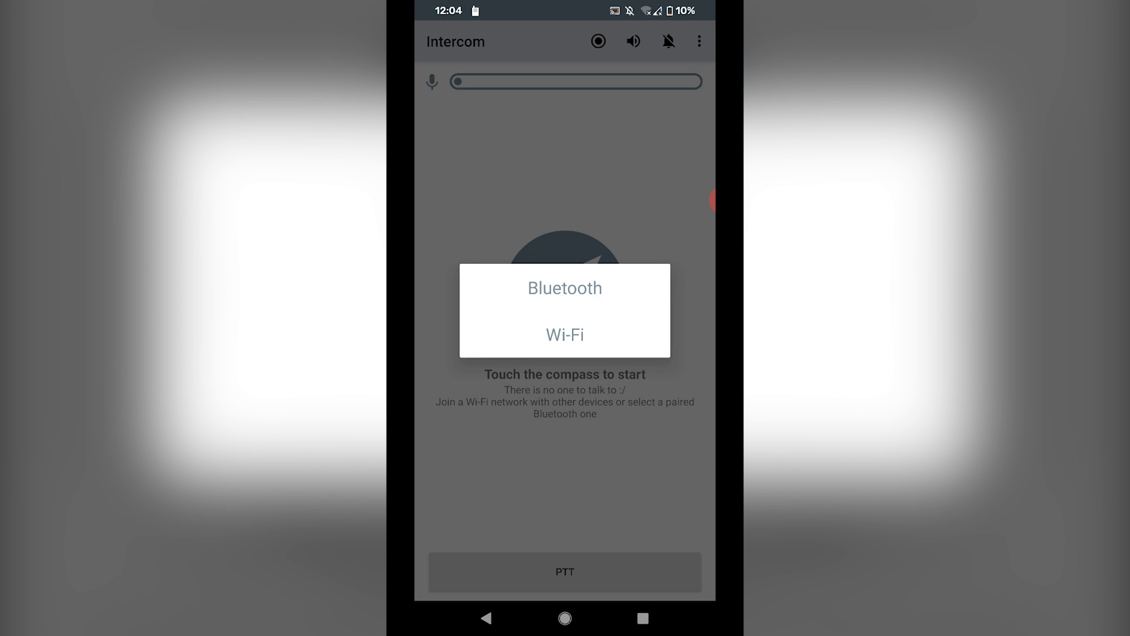
click(566, 287)
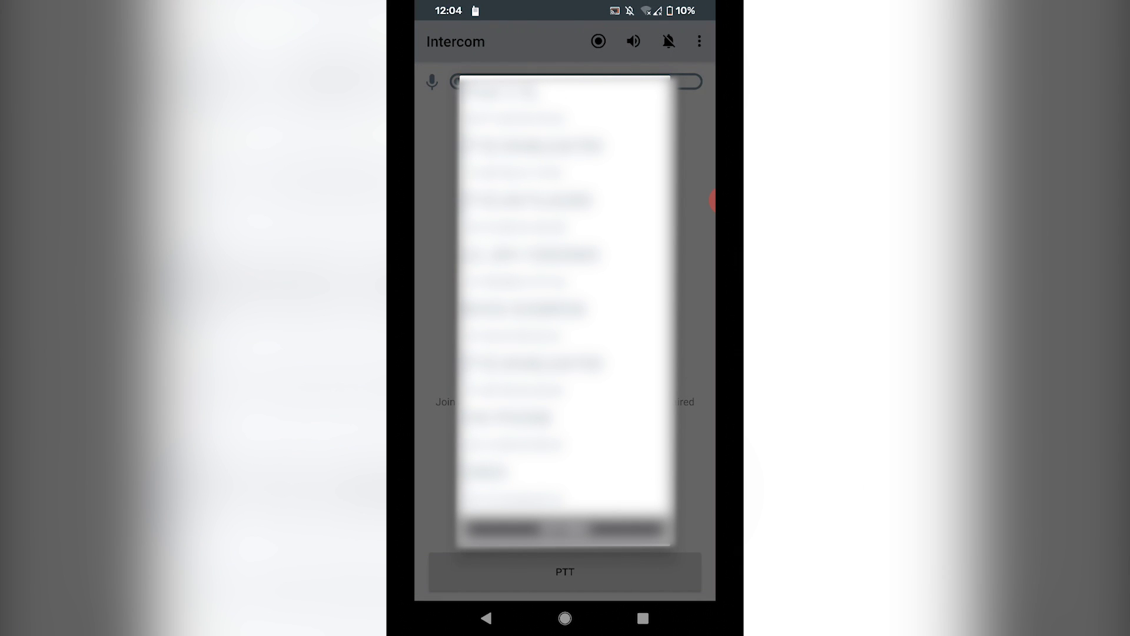
key(Escape)
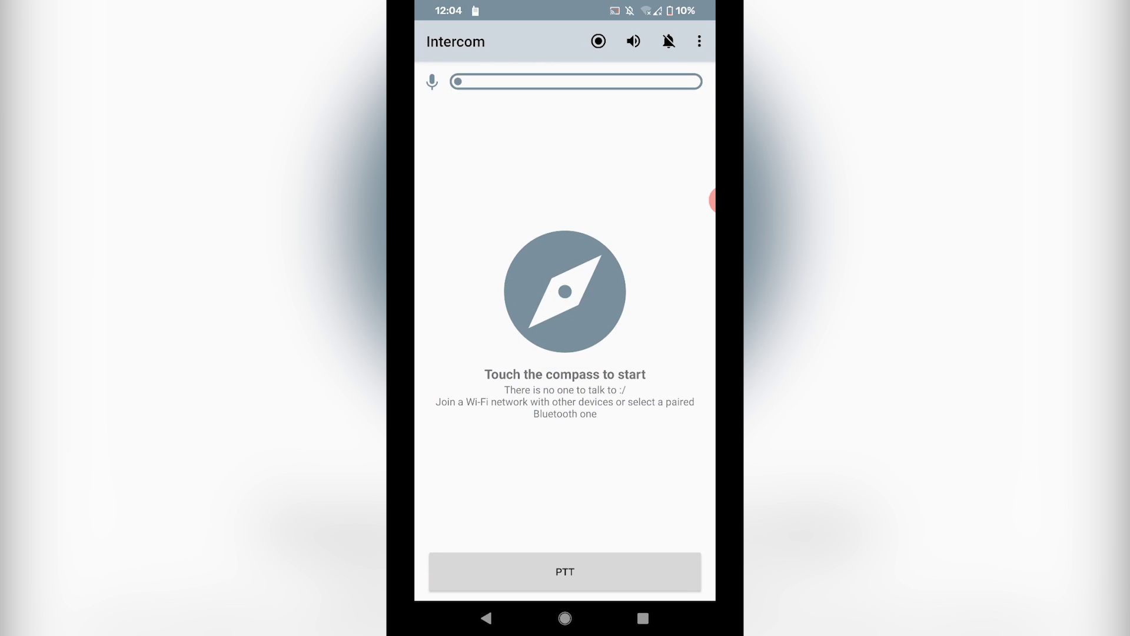
drag(565, 9, 565, 294)
key(Escape)
Search the Wi-Fi network for devices and select the Galaxy A20 at 192.168.77.234
click(565, 291)
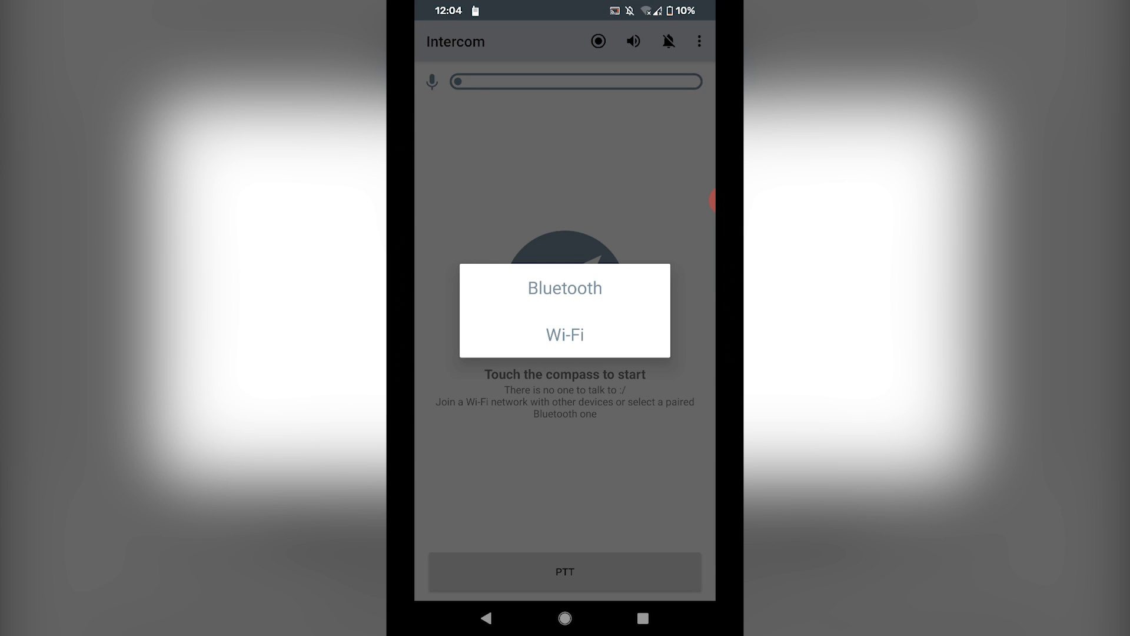
click(566, 334)
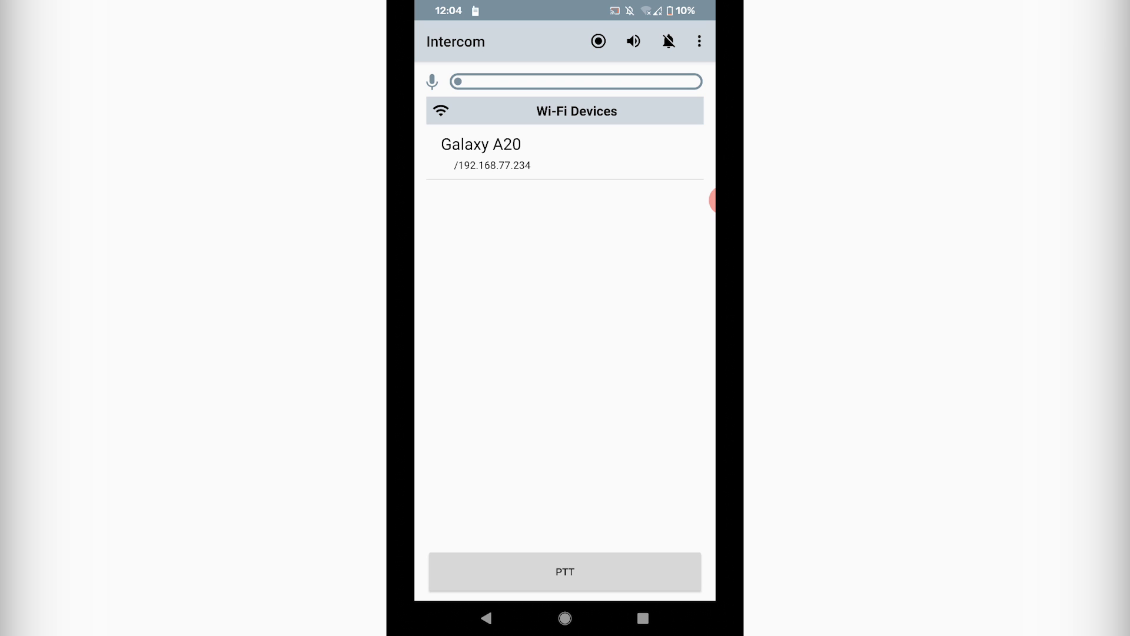
click(565, 152)
Transmit a push-to-talk message to the Galaxy A20, then toggle Voice Detection on and back off
click(565, 572)
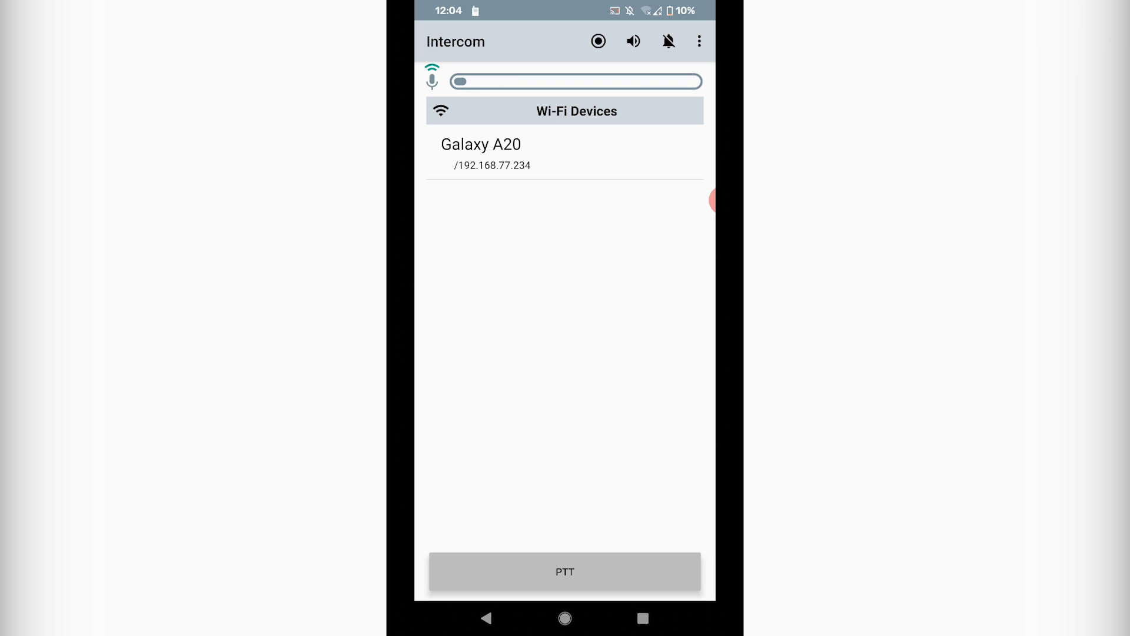
click(565, 571)
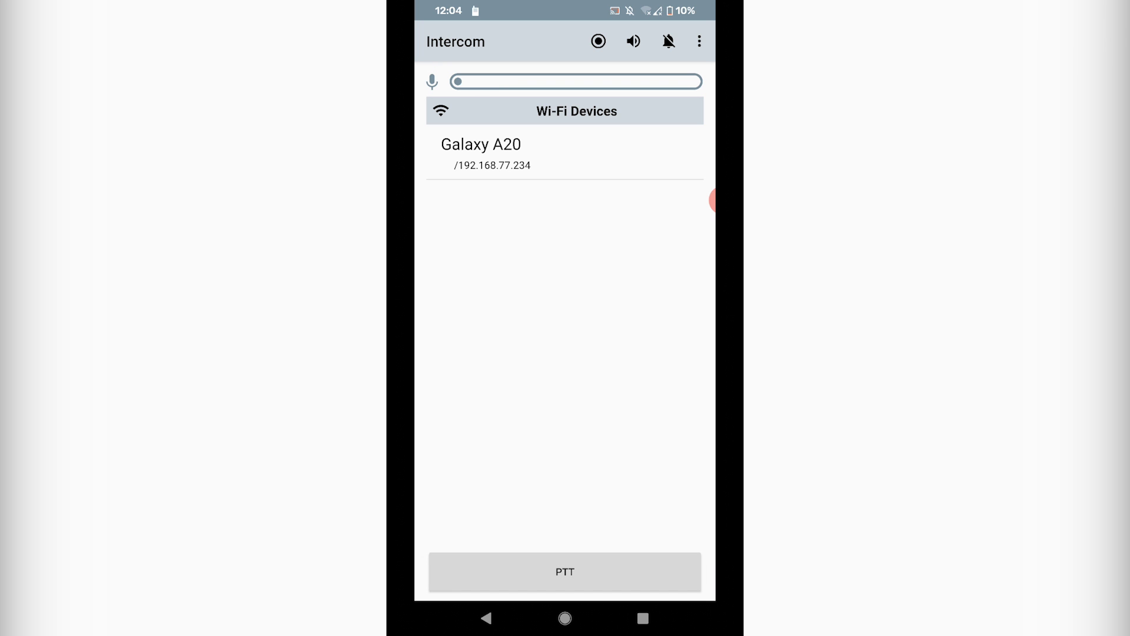
click(599, 41)
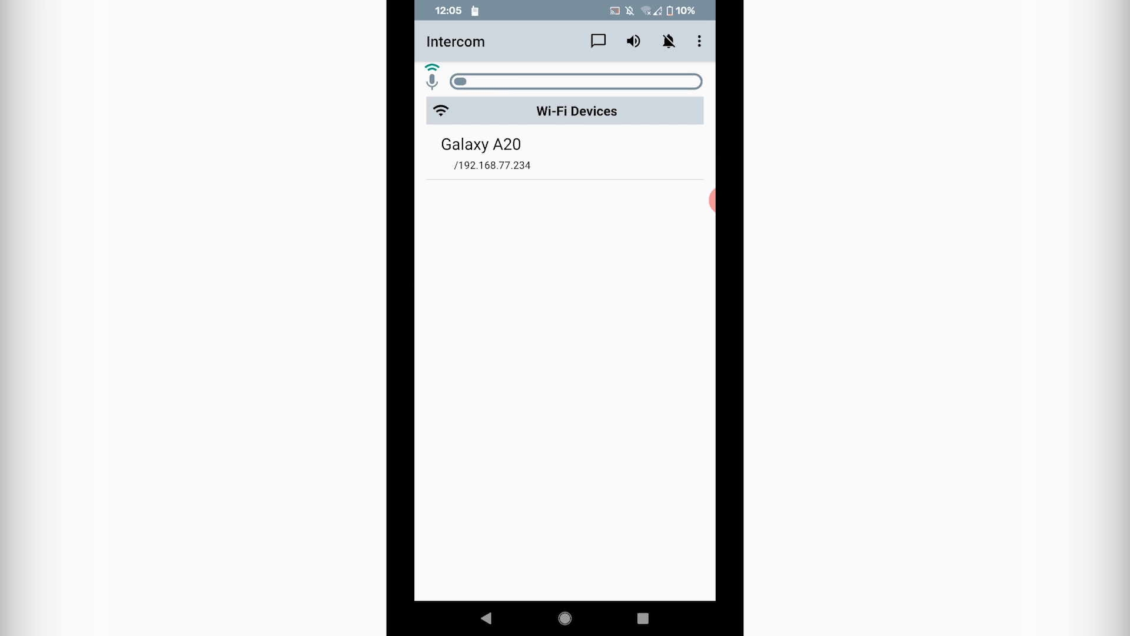
click(599, 41)
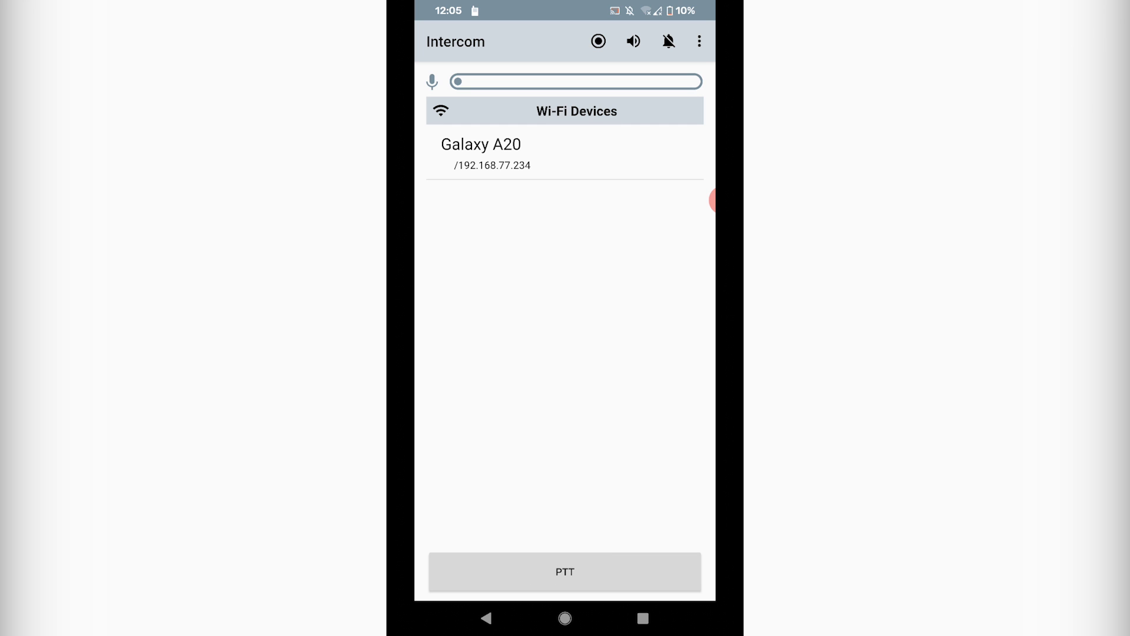
Check the overflow menu and raise the phone's media volume while in push-to-talk mode
click(700, 40)
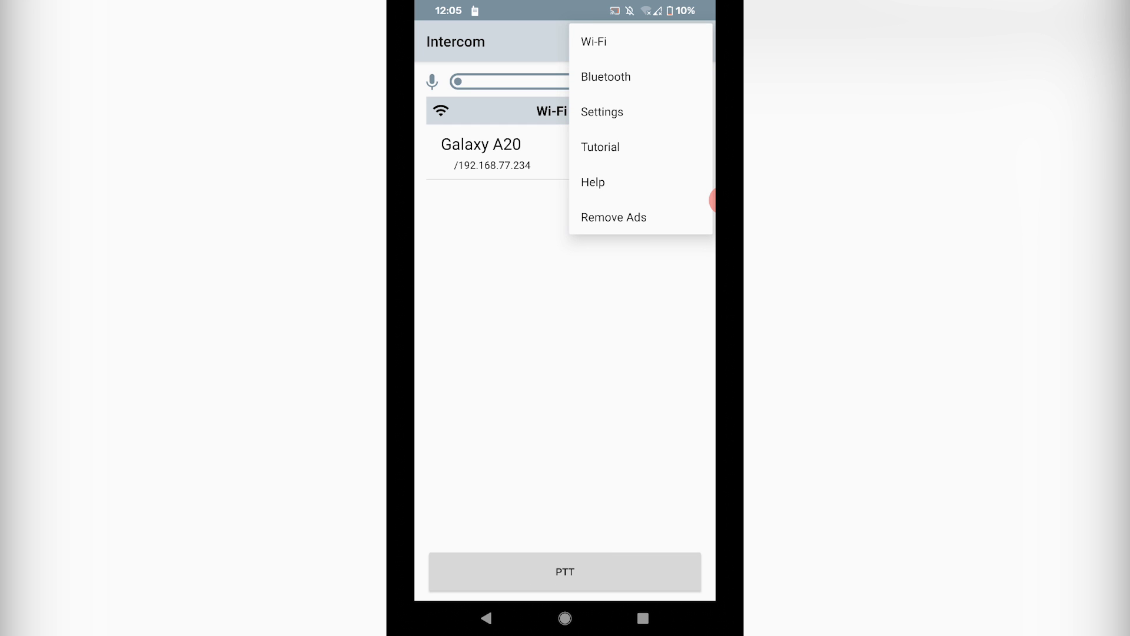
key(Escape)
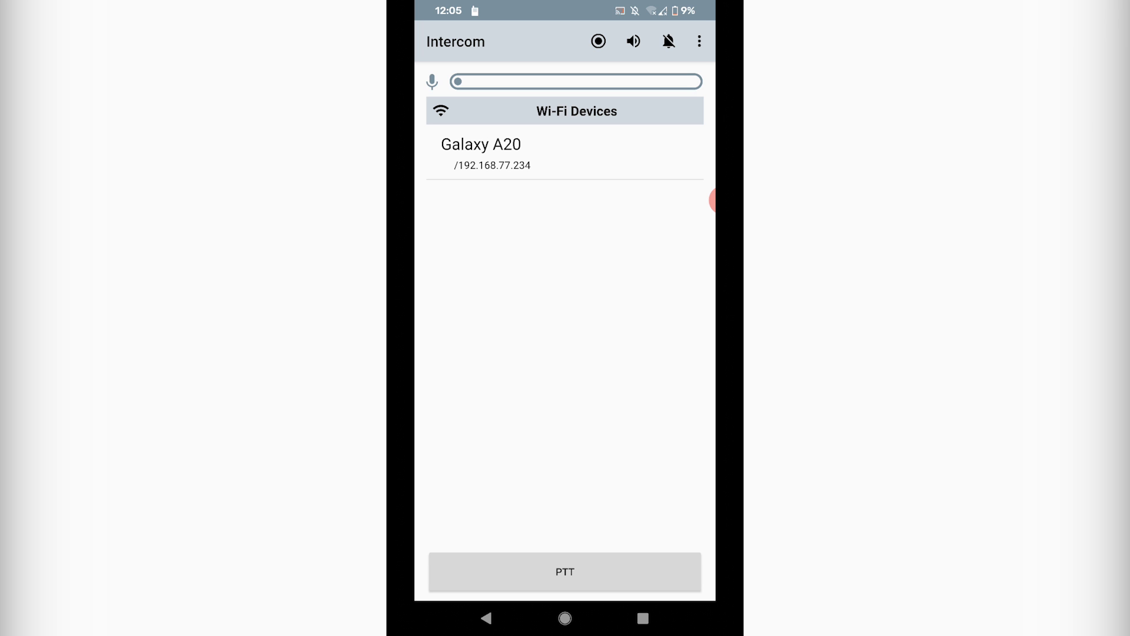
key(XF86AudioRaiseVolume)
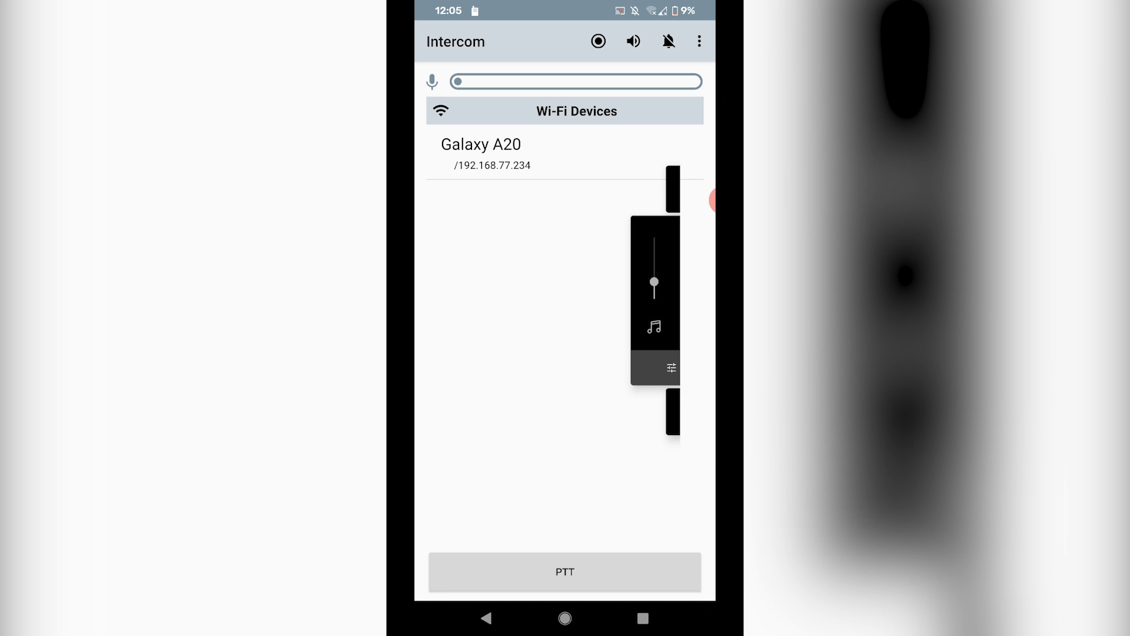